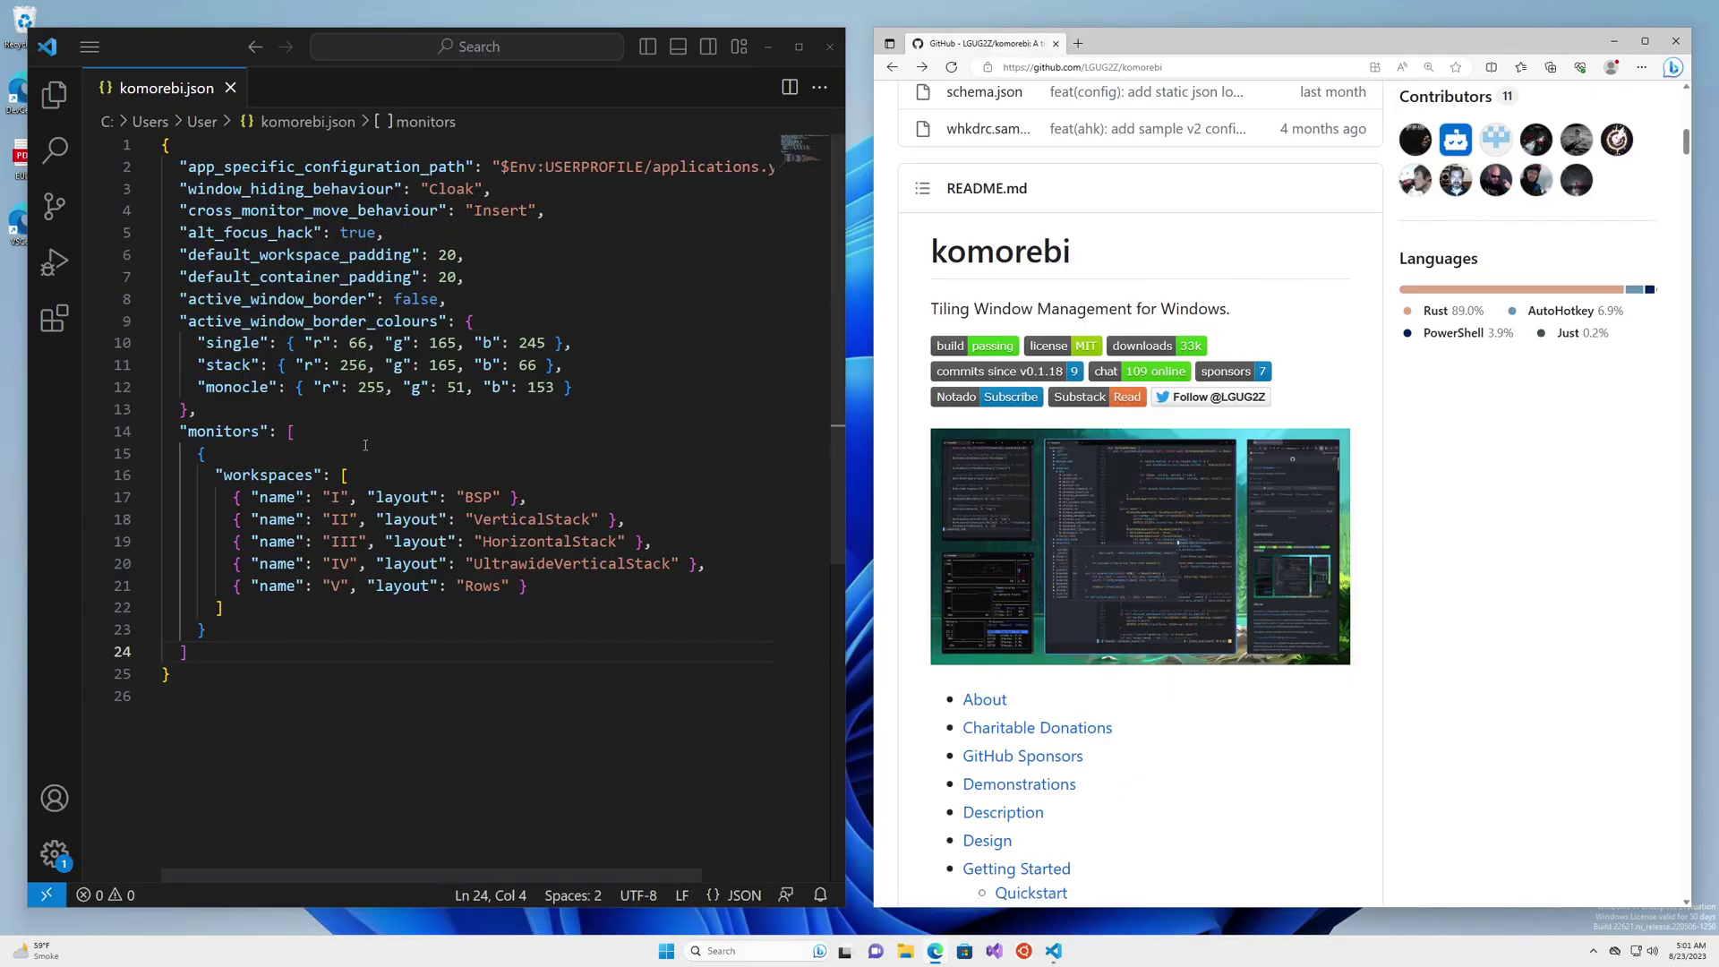
Step: Add a float_rules setting after the monitors array in komorebi.json
{"action": "left_click", "coordinate": [303, 656]}
{"action": "type", "text": ","}
{"action": "key", "text": "Return"}
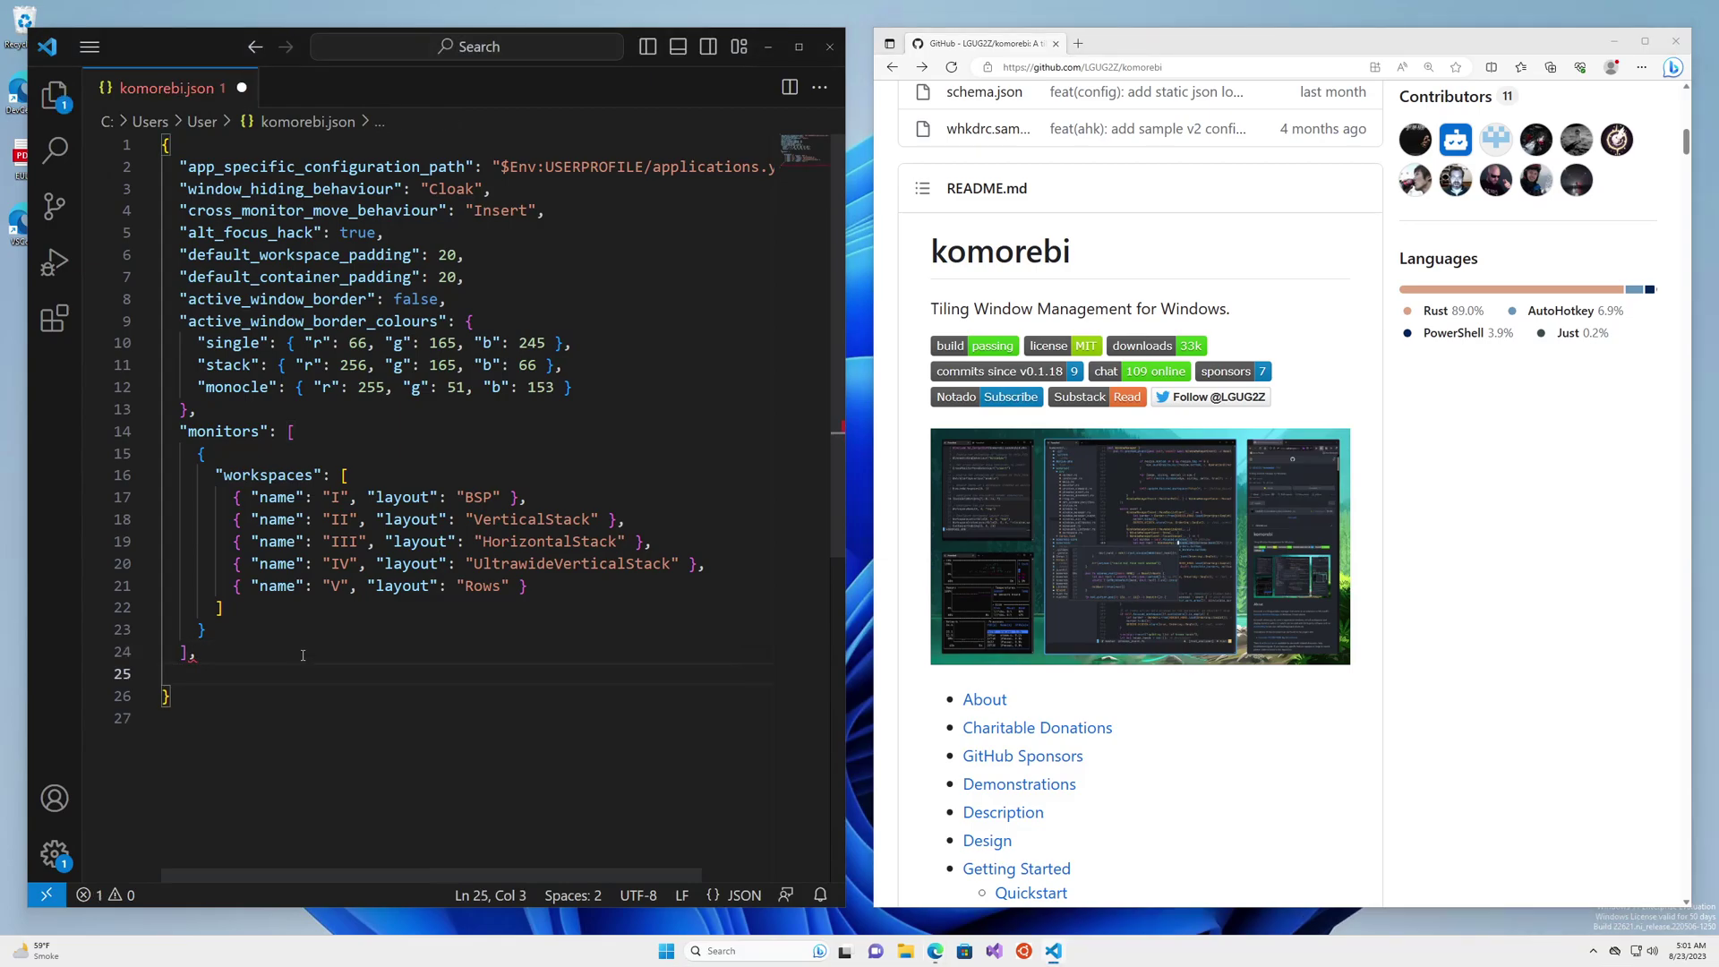
{"action": "type", "text": "fl"}
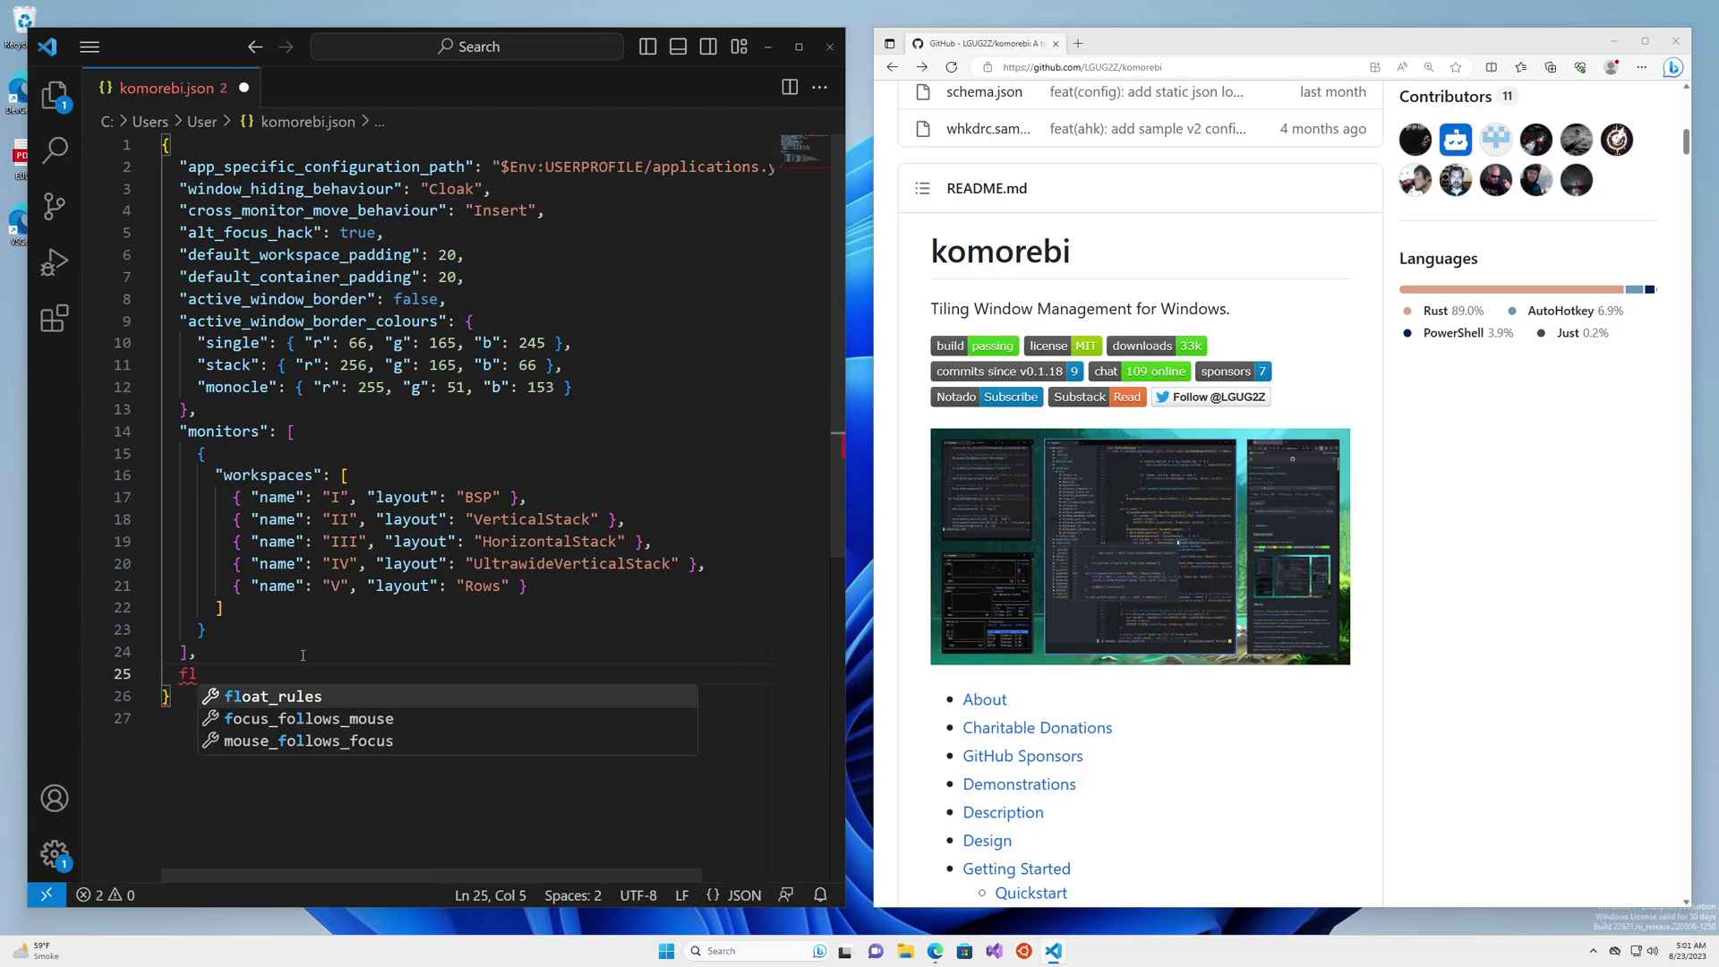
{"action": "key", "text": "Down"}
{"action": "key", "text": "Up"}
{"action": "key", "text": "Return"}
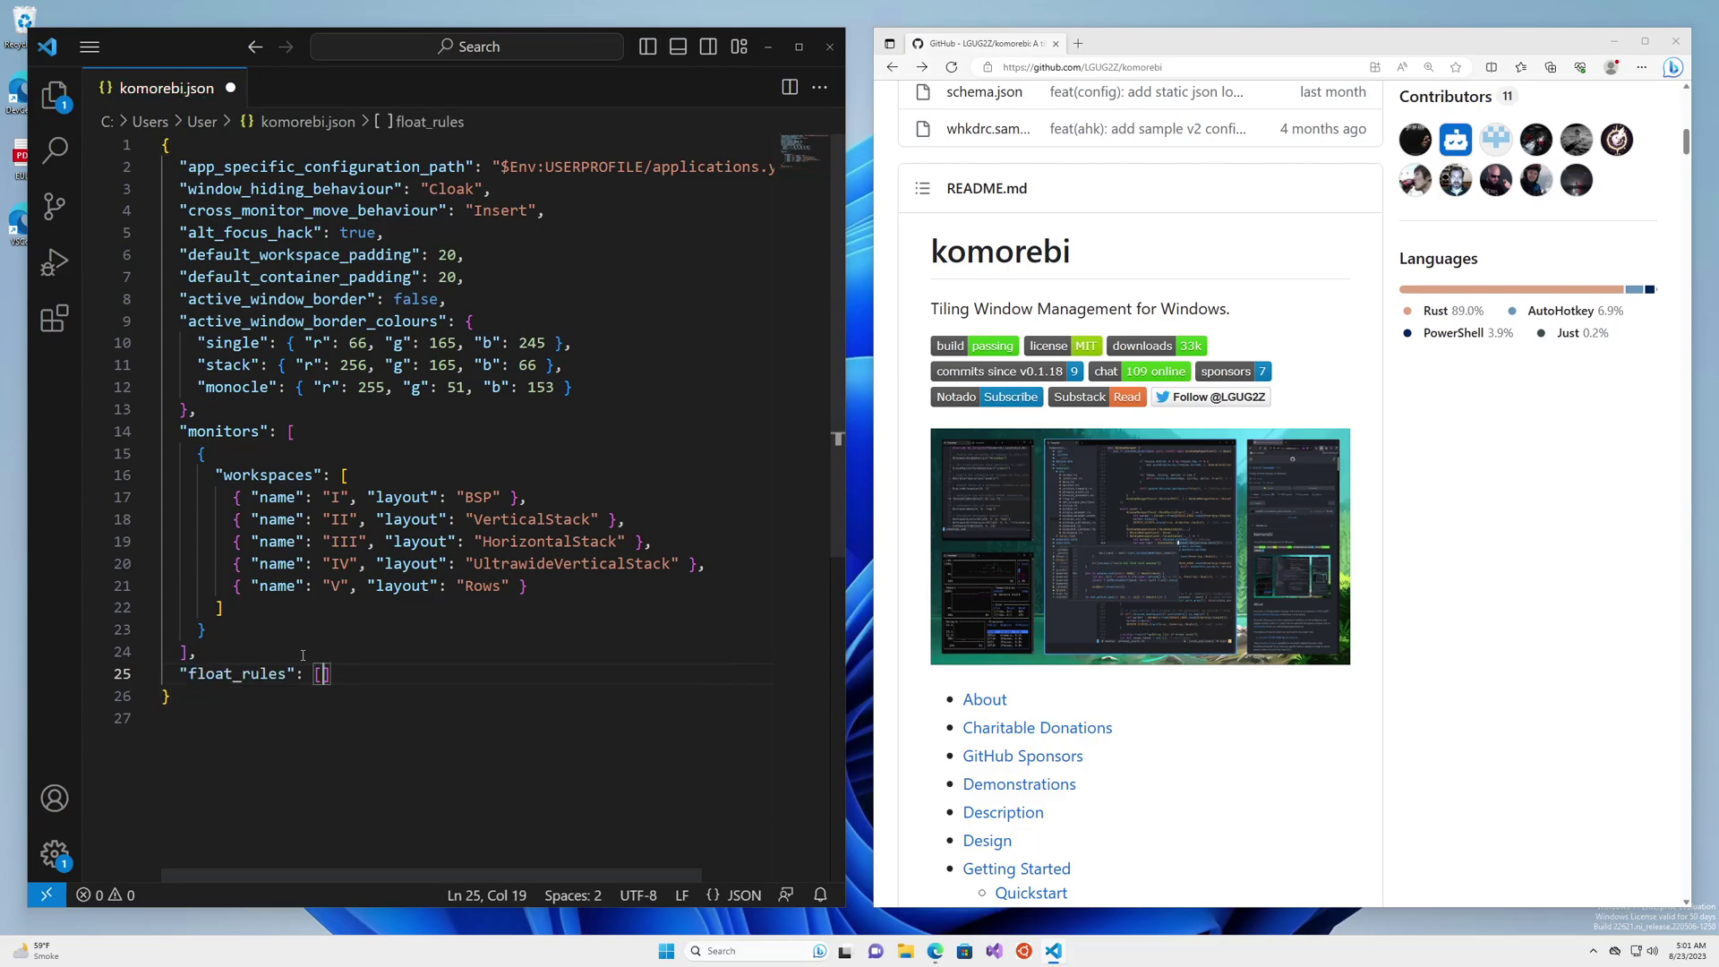
Step: Add a rule object to float_rules with "kind": "Exe"
{"action": "key", "text": "Return"}
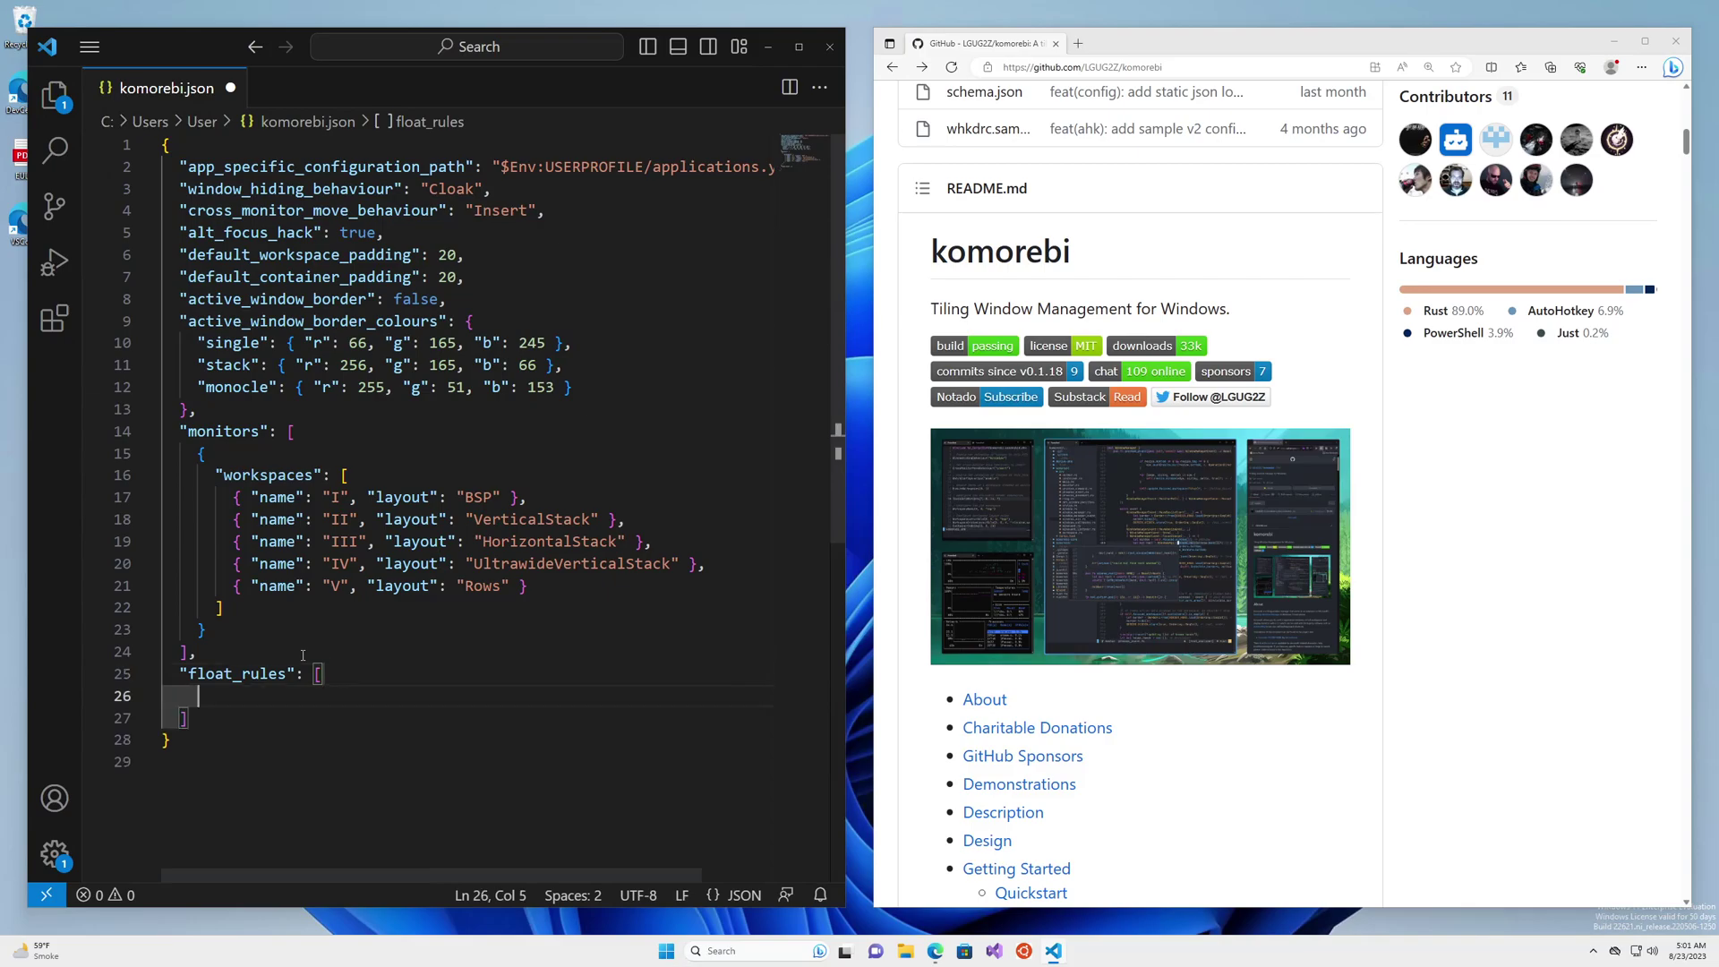
{"action": "type", "text": "{"}
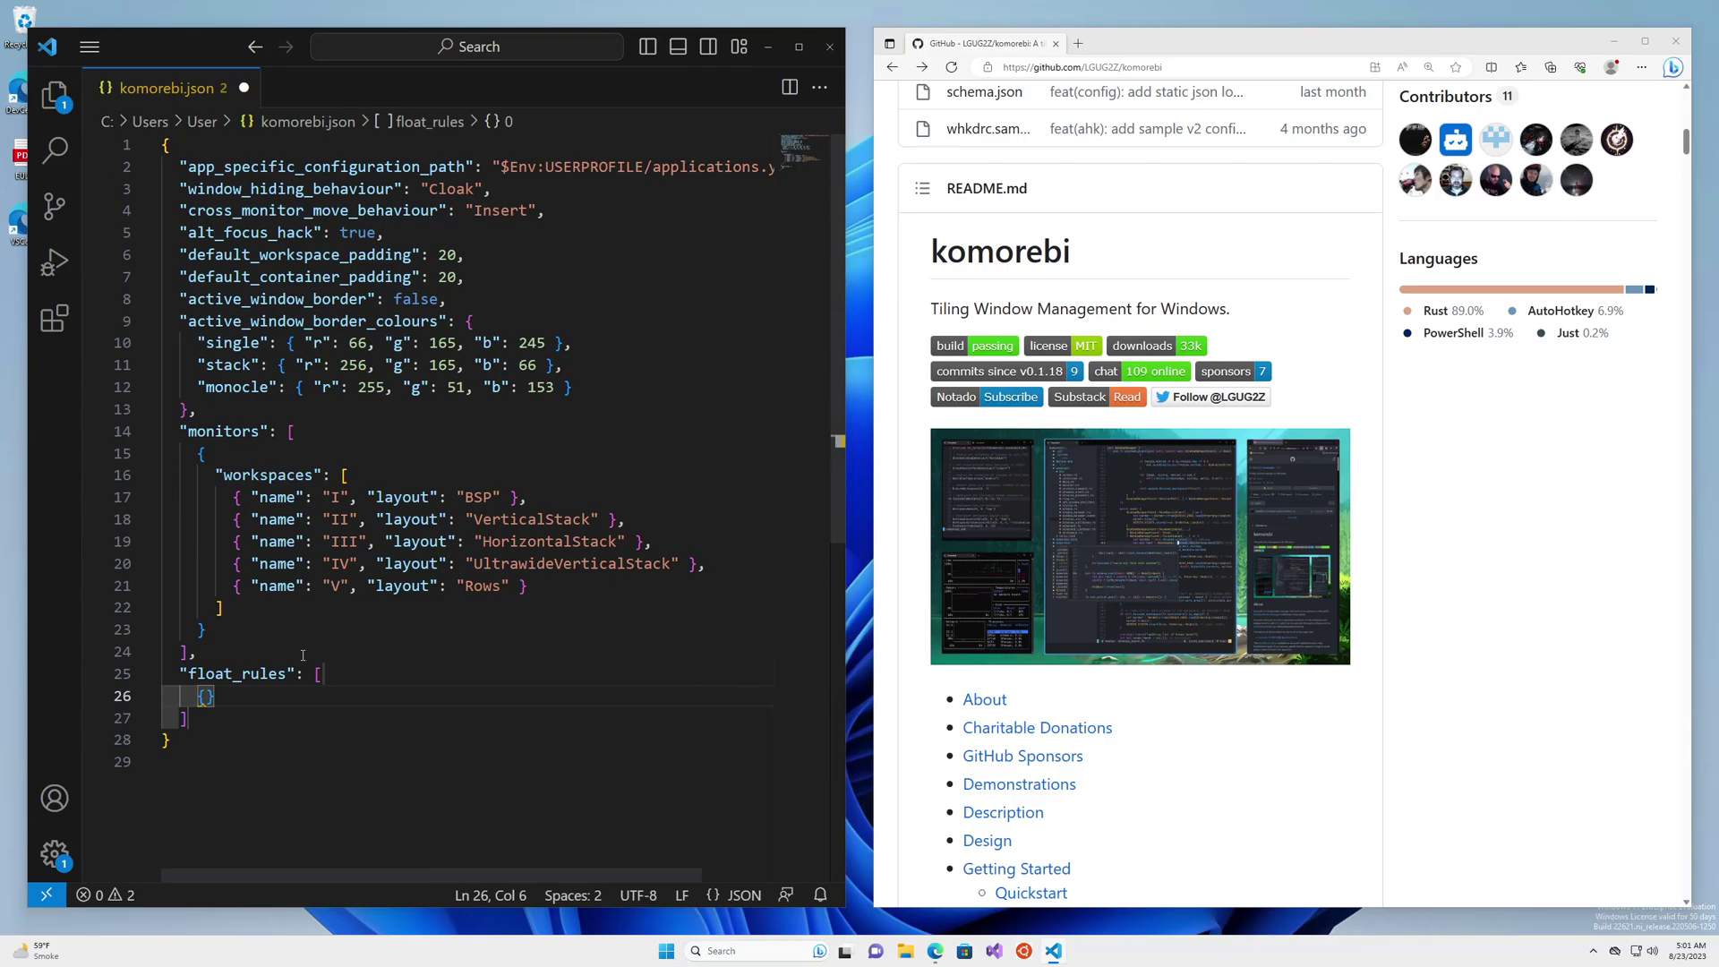
{"action": "key", "text": "Return"}
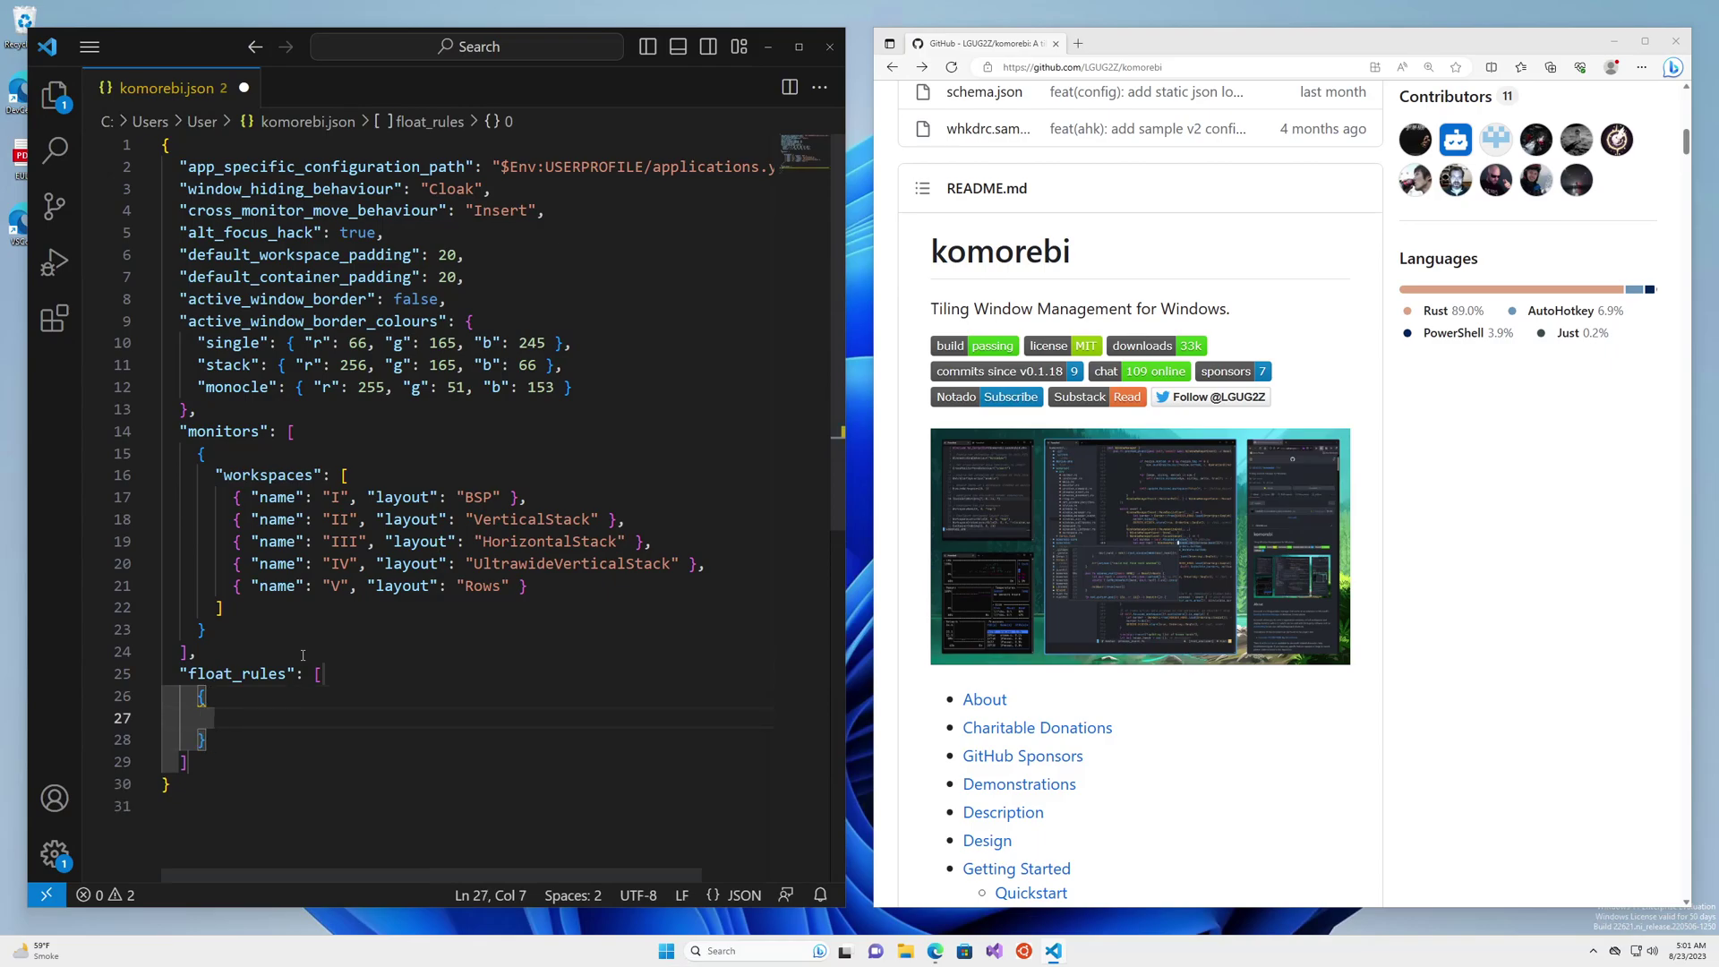
{"action": "type", "text": "\""}
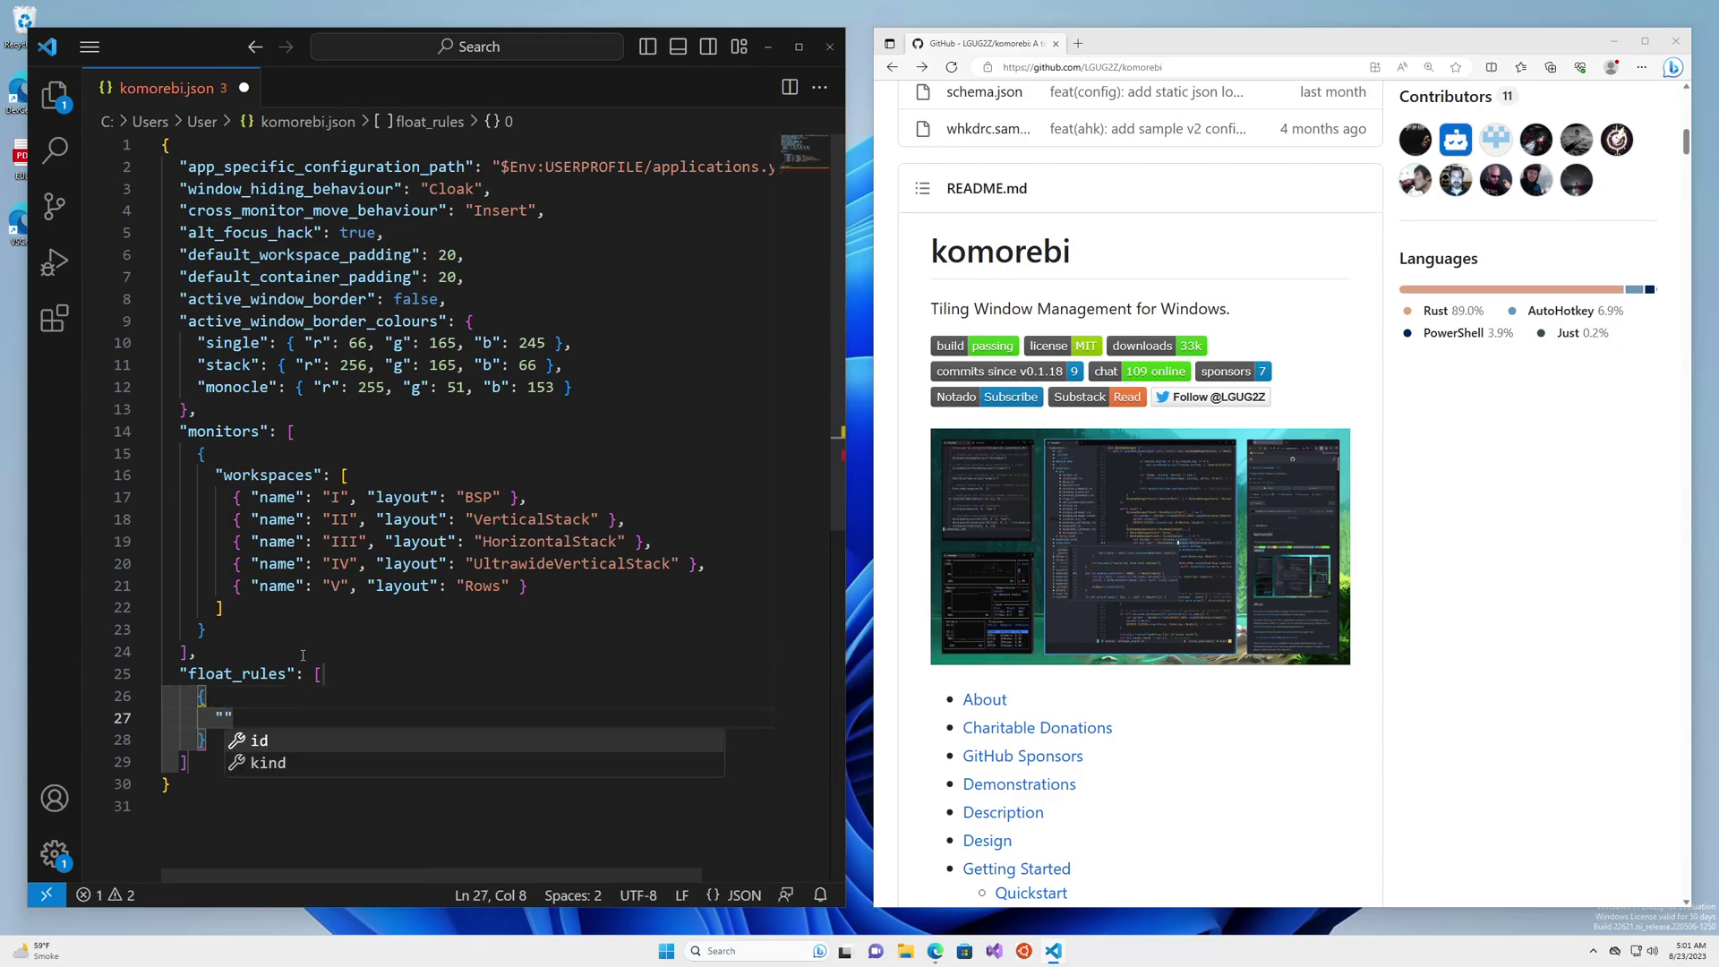
{"action": "key", "text": "Down"}
{"action": "key", "text": "Down"}
{"action": "key", "text": "Down"}
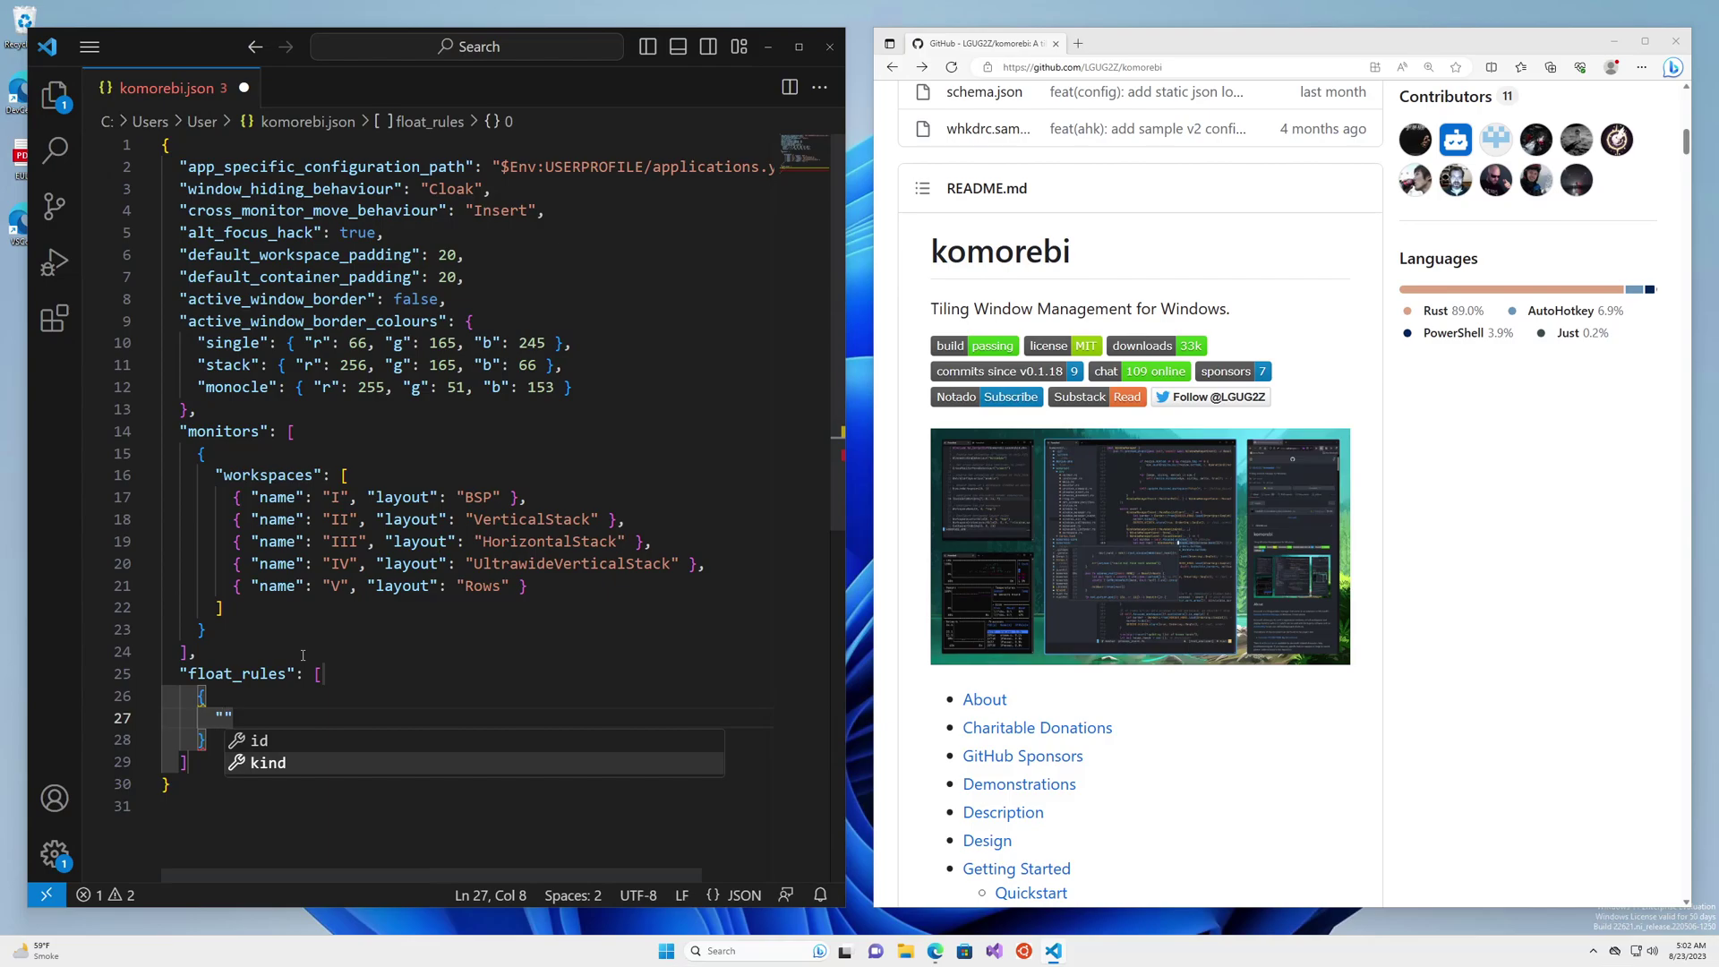
{"action": "key", "text": "Return"}
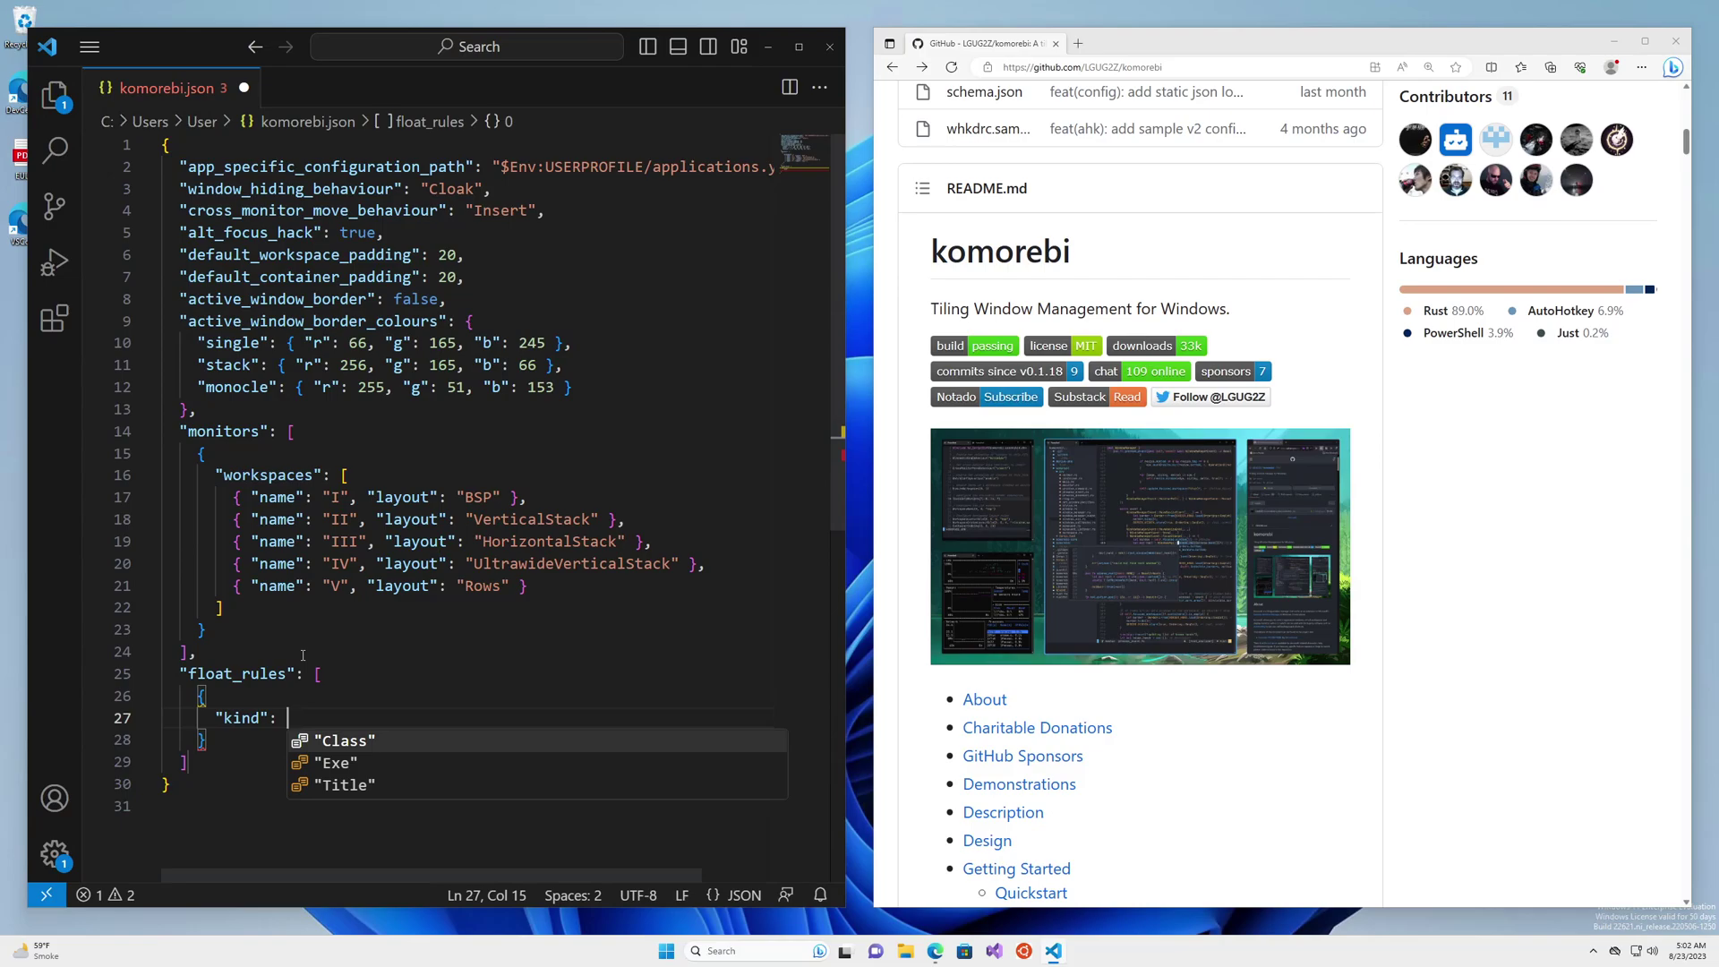
{"action": "key", "text": "Down"}
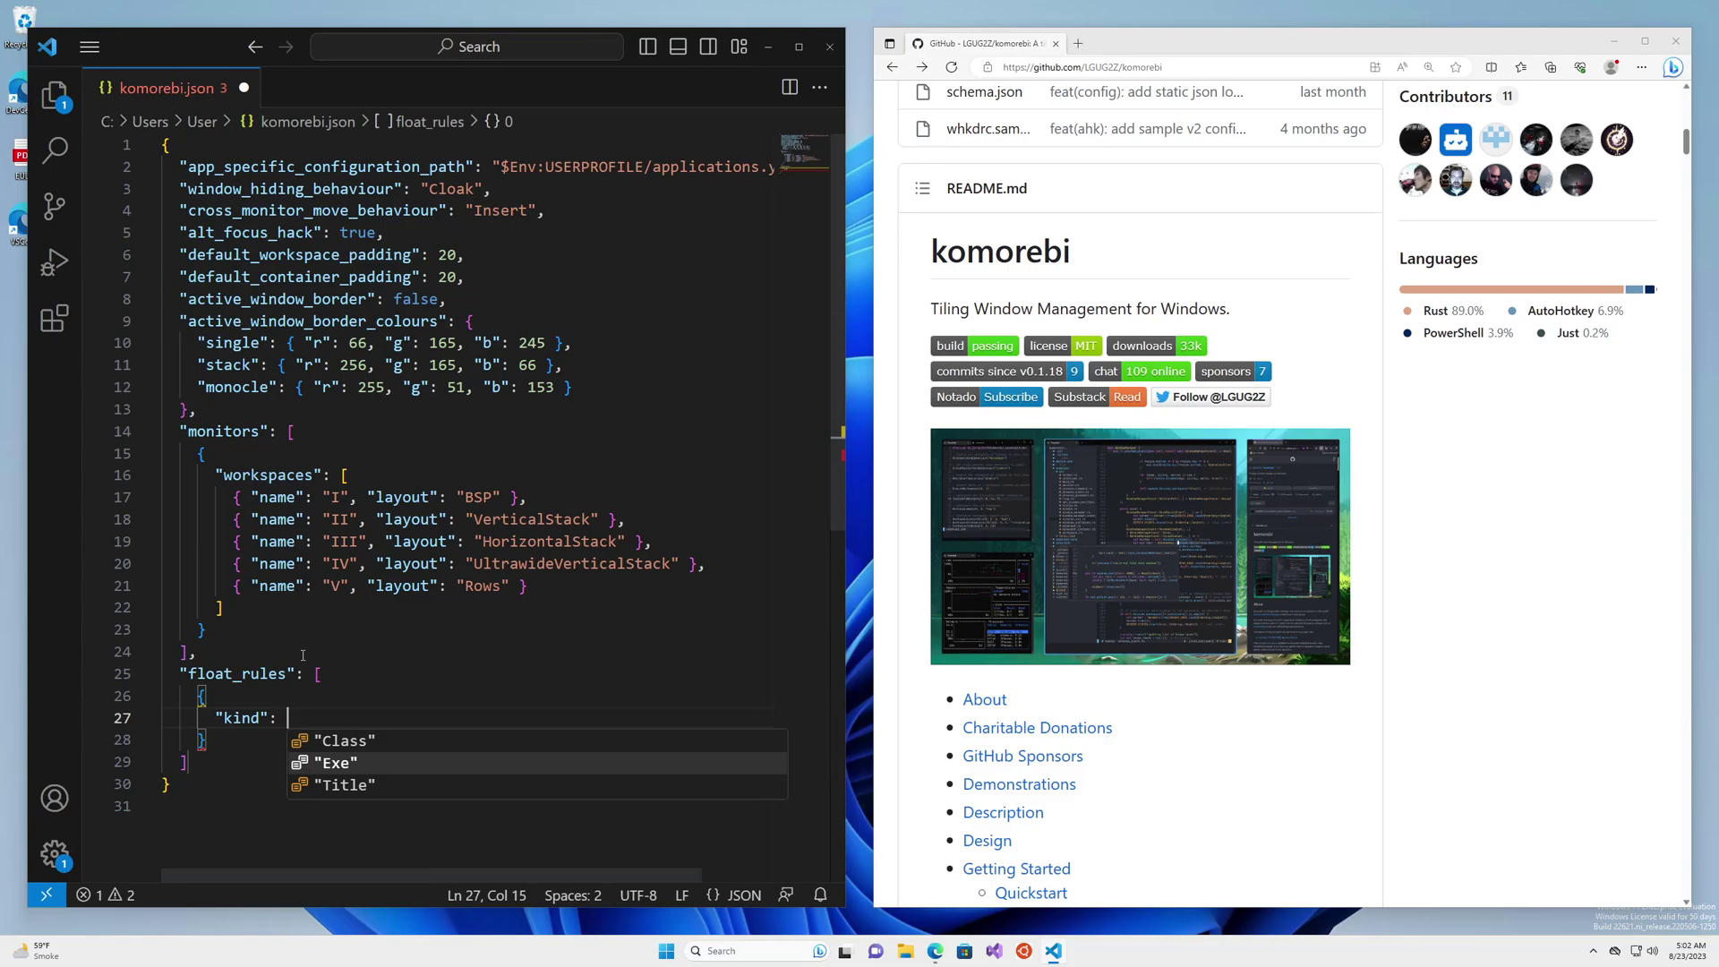
{"action": "key", "text": "Return"}
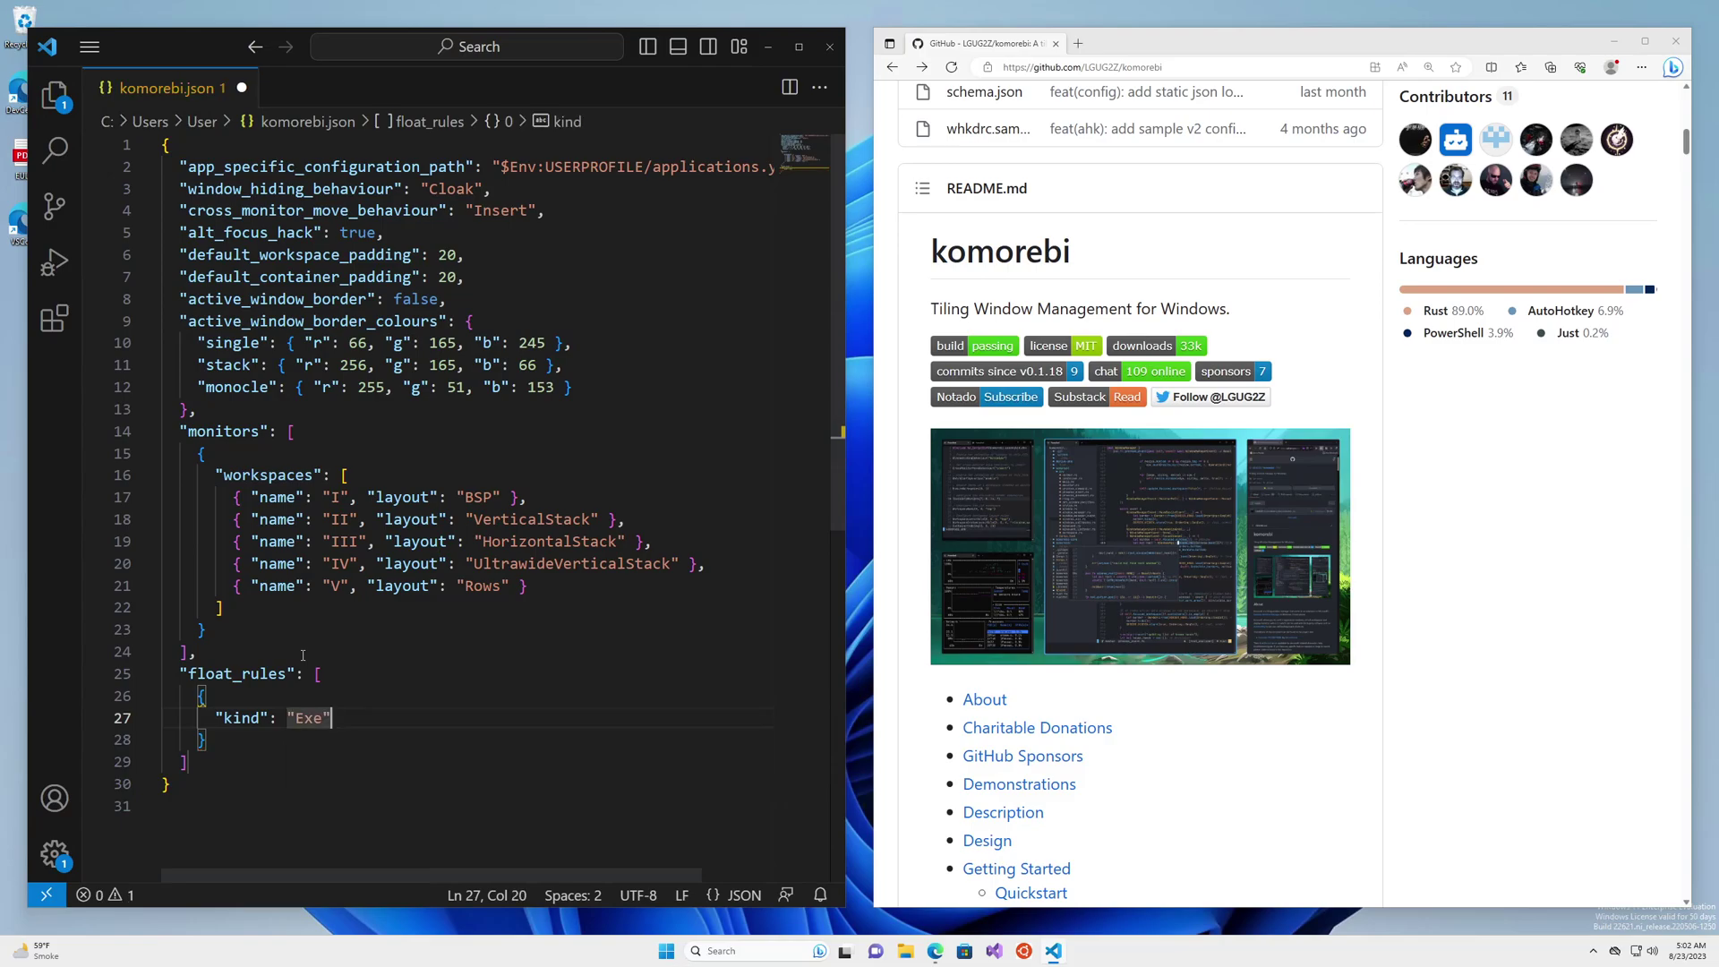
Step: Open Terminal and run komorebic state
{"action": "key", "text": "super"}
{"action": "type", "text": "terminal"}
{"action": "key", "text": "Return"}
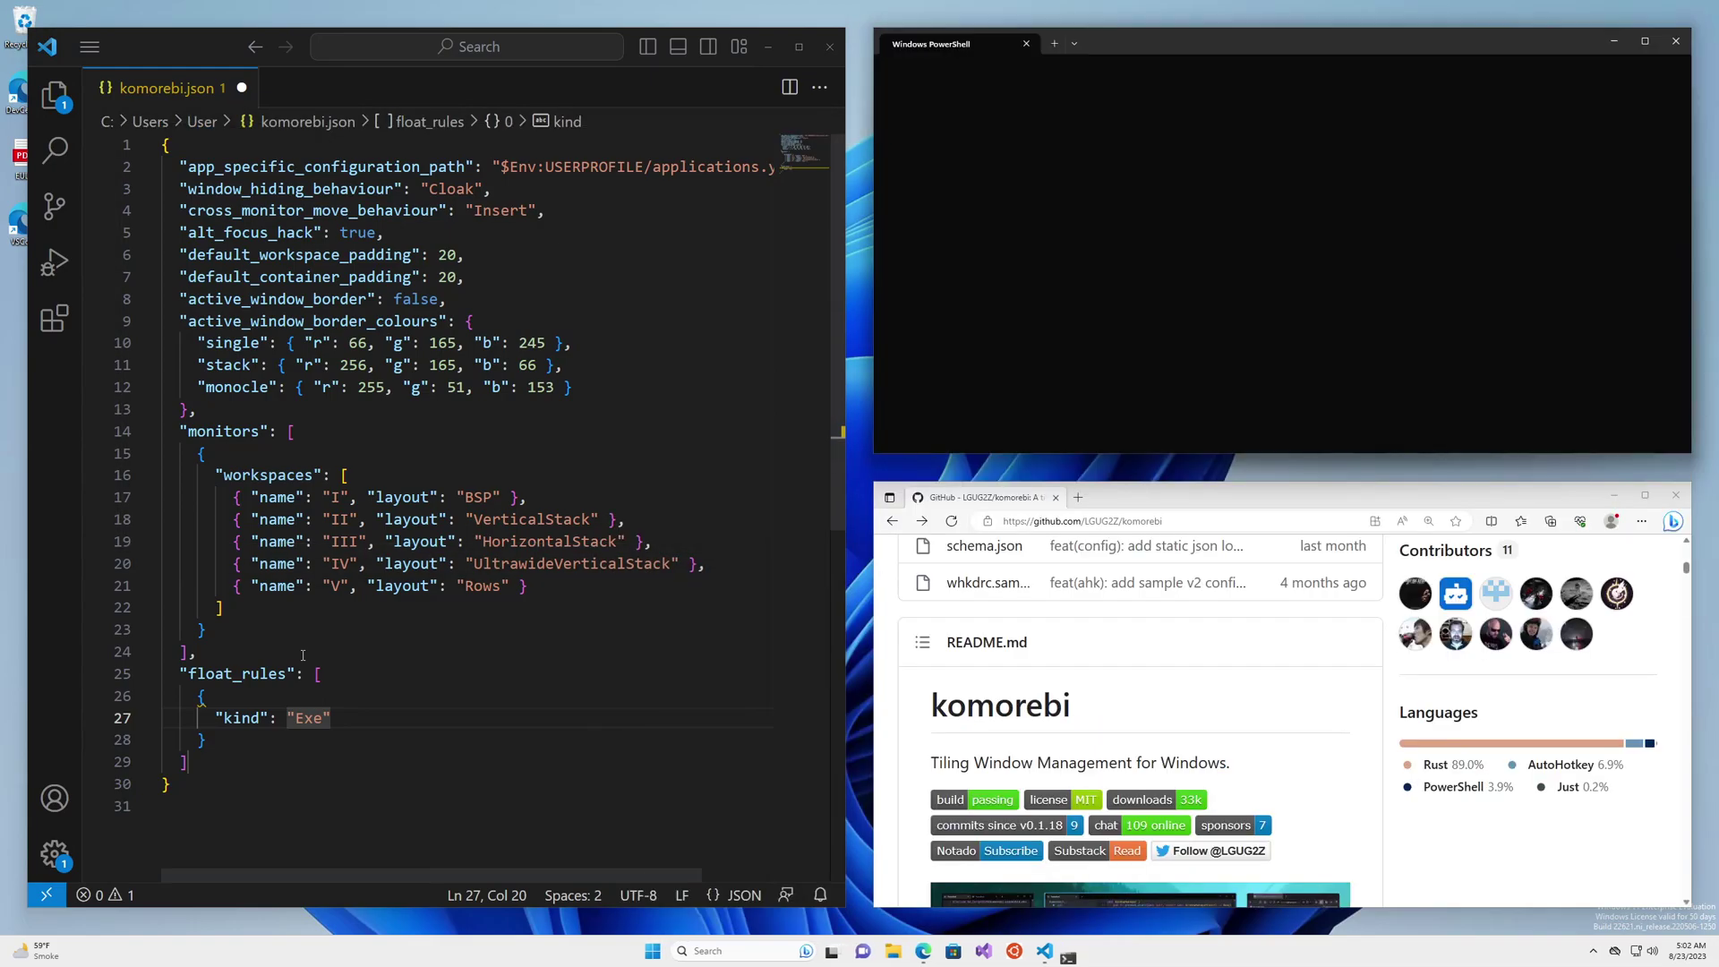
{"action": "type", "text": "komopreb"}
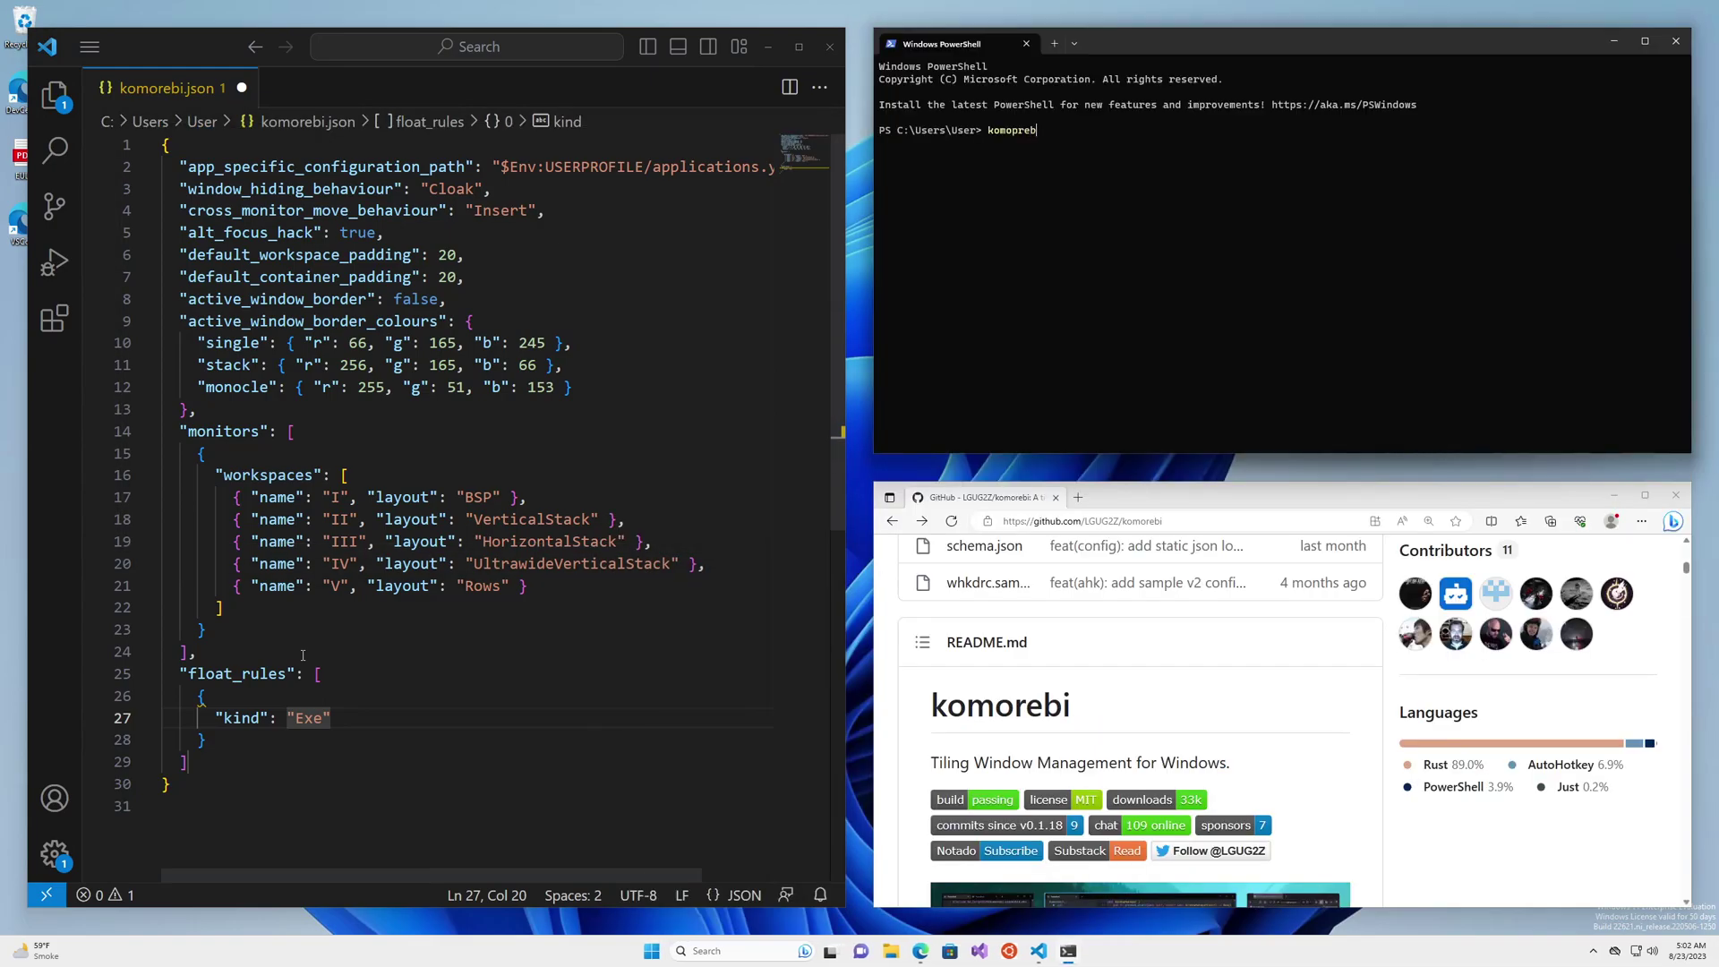
{"action": "key", "text": "ctrl+equal"}
{"action": "key", "text": "ctrl+equal"}
{"action": "key", "text": "ctrl+equal"}
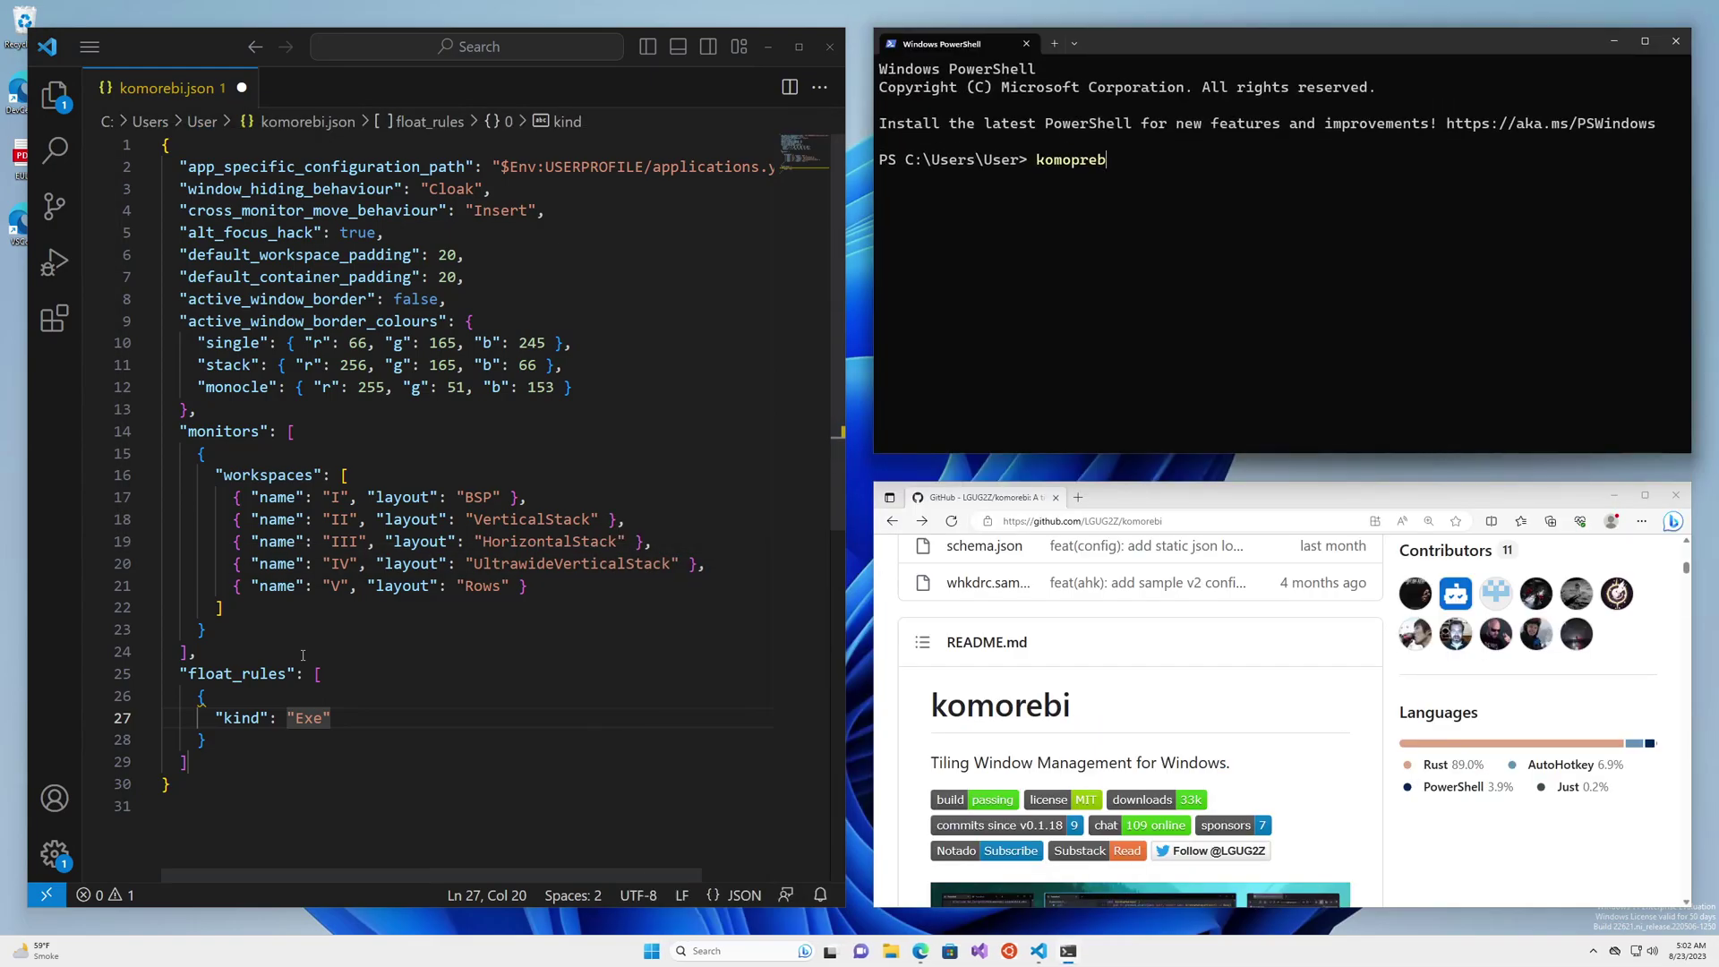
{"action": "key", "text": "alt+shift+h"}
{"action": "key", "text": "BackSpace"}
{"action": "key", "text": "BackSpace"}
{"action": "key", "text": "BackSpace"}
{"action": "key", "text": "BackSpace"}
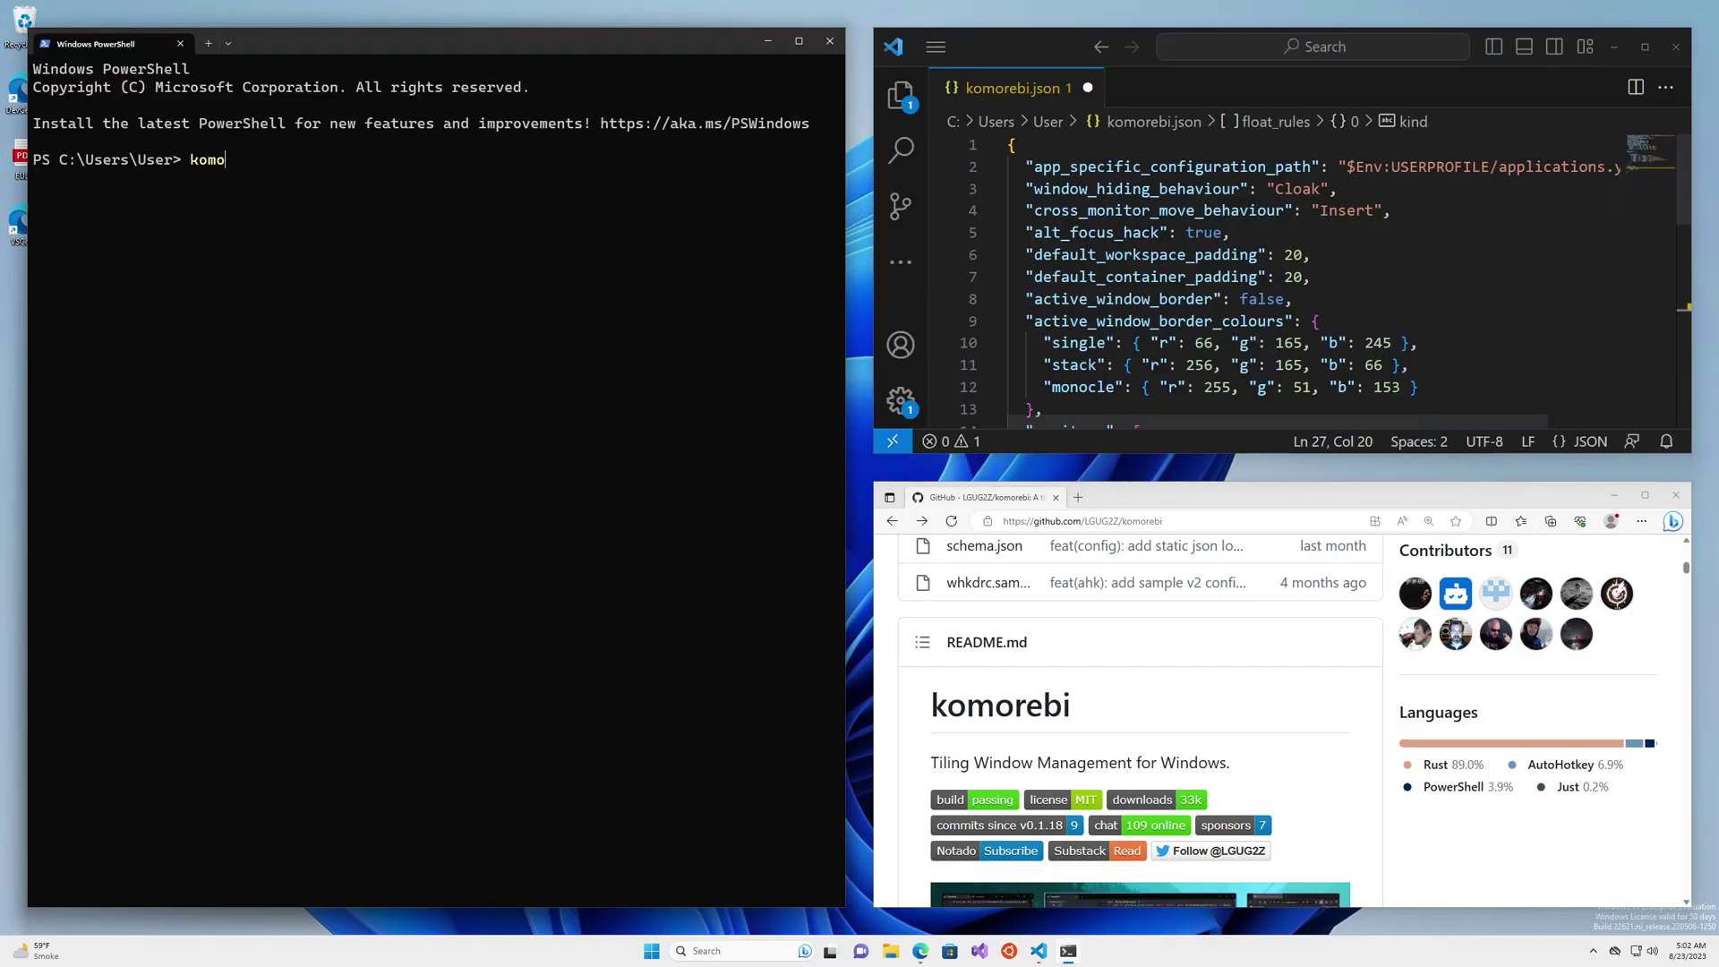
{"action": "type", "text": "rebic state"}
{"action": "key", "text": "Return"}
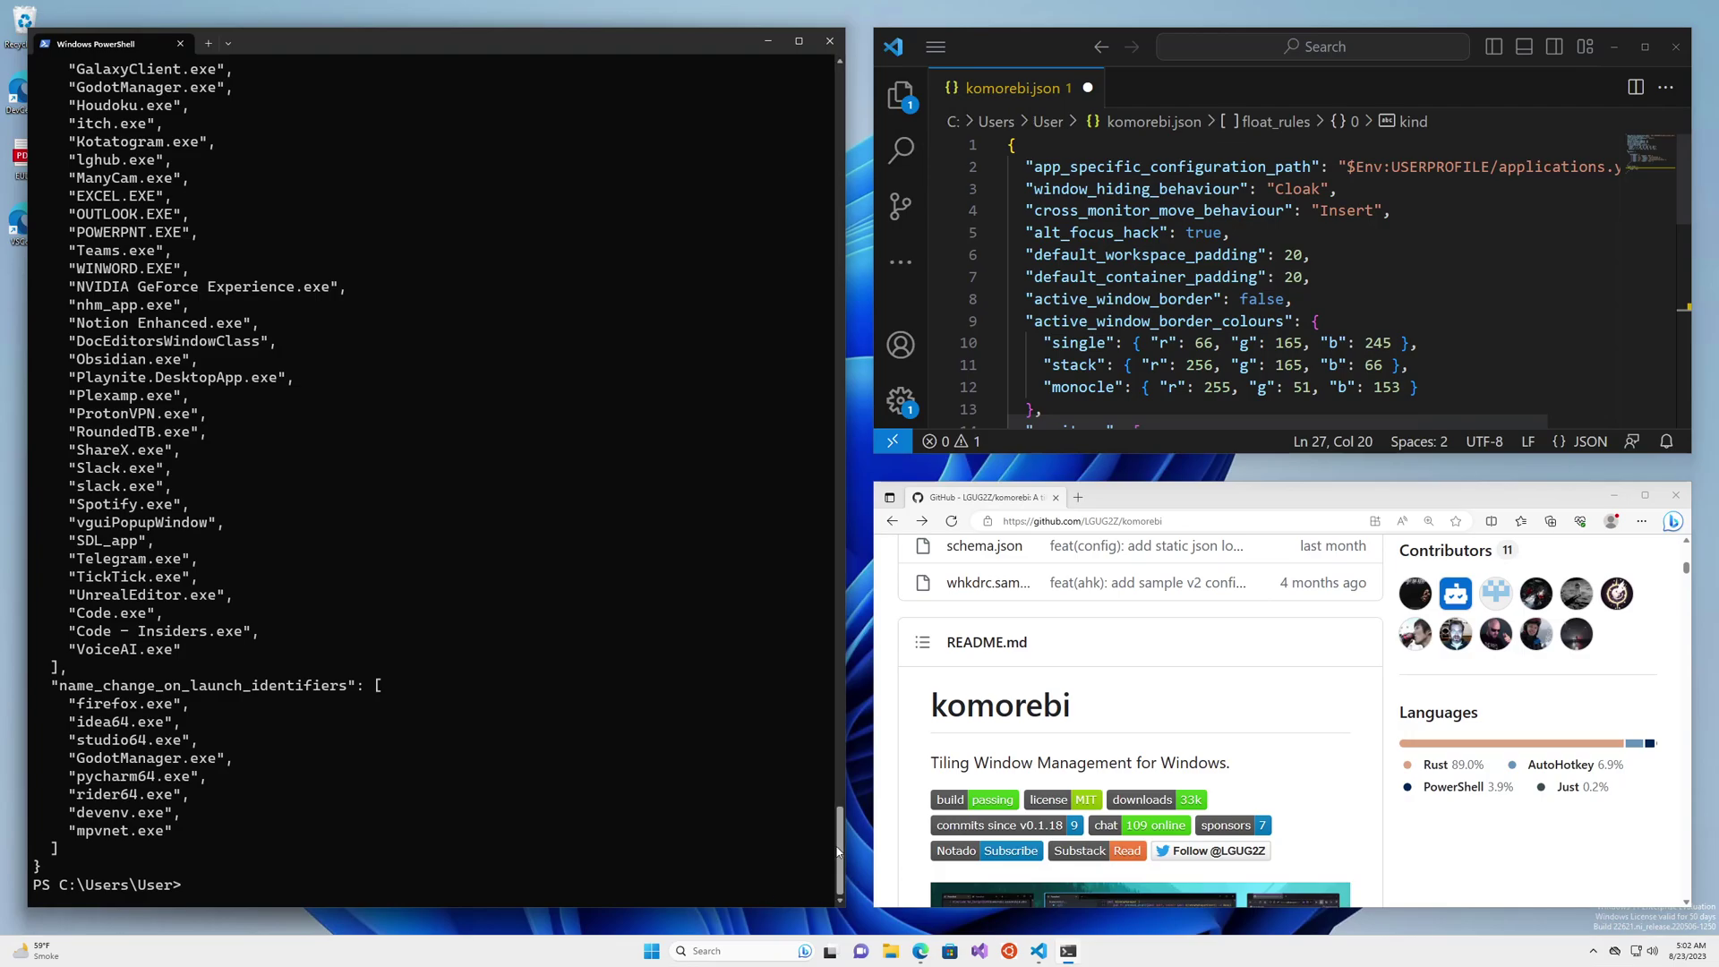
Step: Find VS Code's entry in the state output and copy its exe name, Code.exe
{"action": "left_click_drag", "start_coordinate": [838, 853], "coordinate": [839, 204]}
{"action": "double_click", "coordinate": [247, 178]}
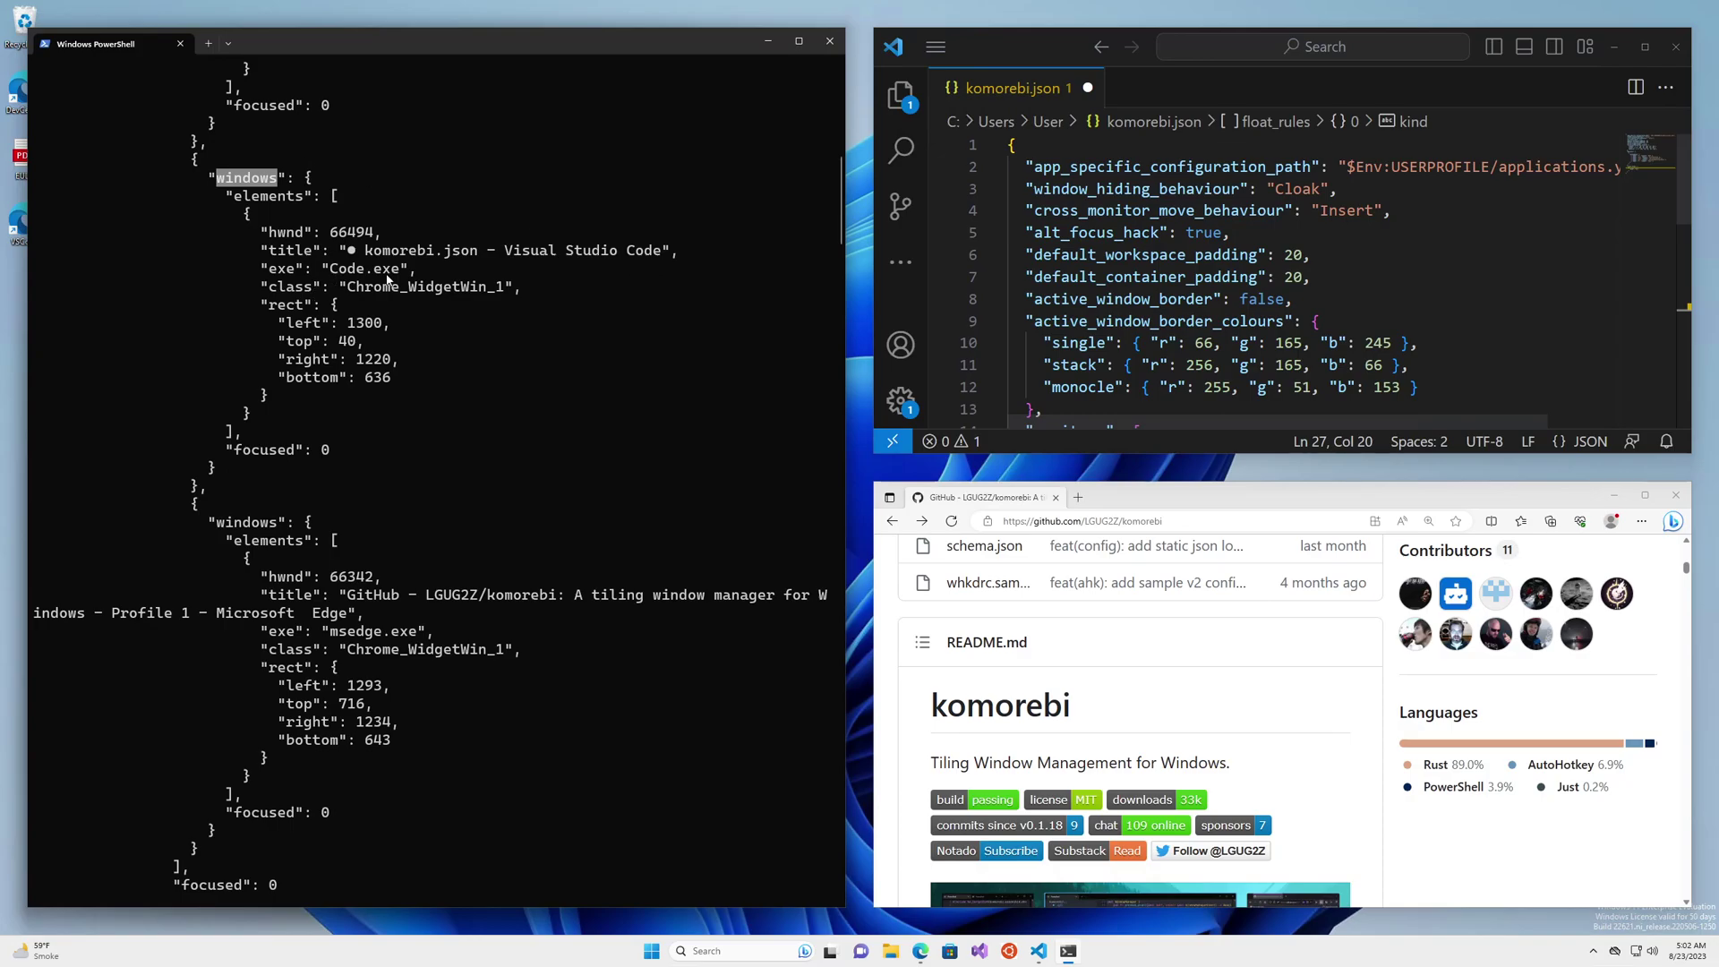
{"action": "left_click", "coordinate": [277, 275]}
{"action": "left_click_drag", "start_coordinate": [329, 274], "coordinate": [401, 276]}
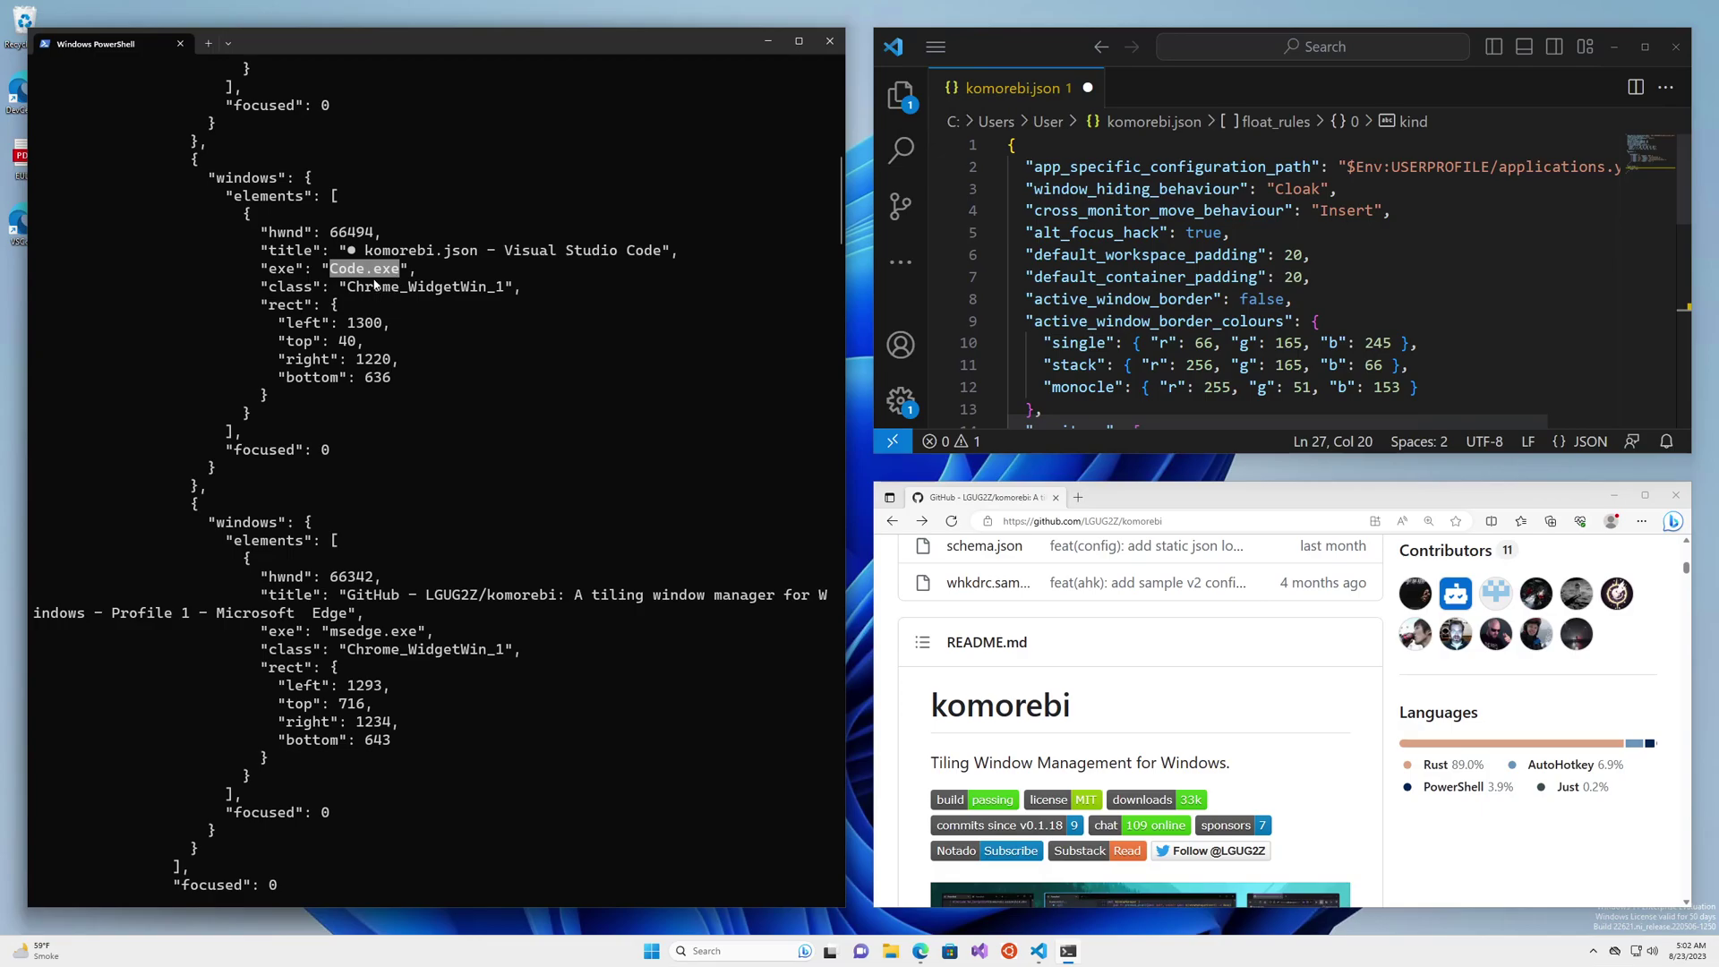
{"action": "key", "text": "ctrl+c"}
Step: Add "id": "Code.exe" after "kind": "Exe" in the float rule and save komorebi.json
{"action": "left_click", "coordinate": [1317, 259]}
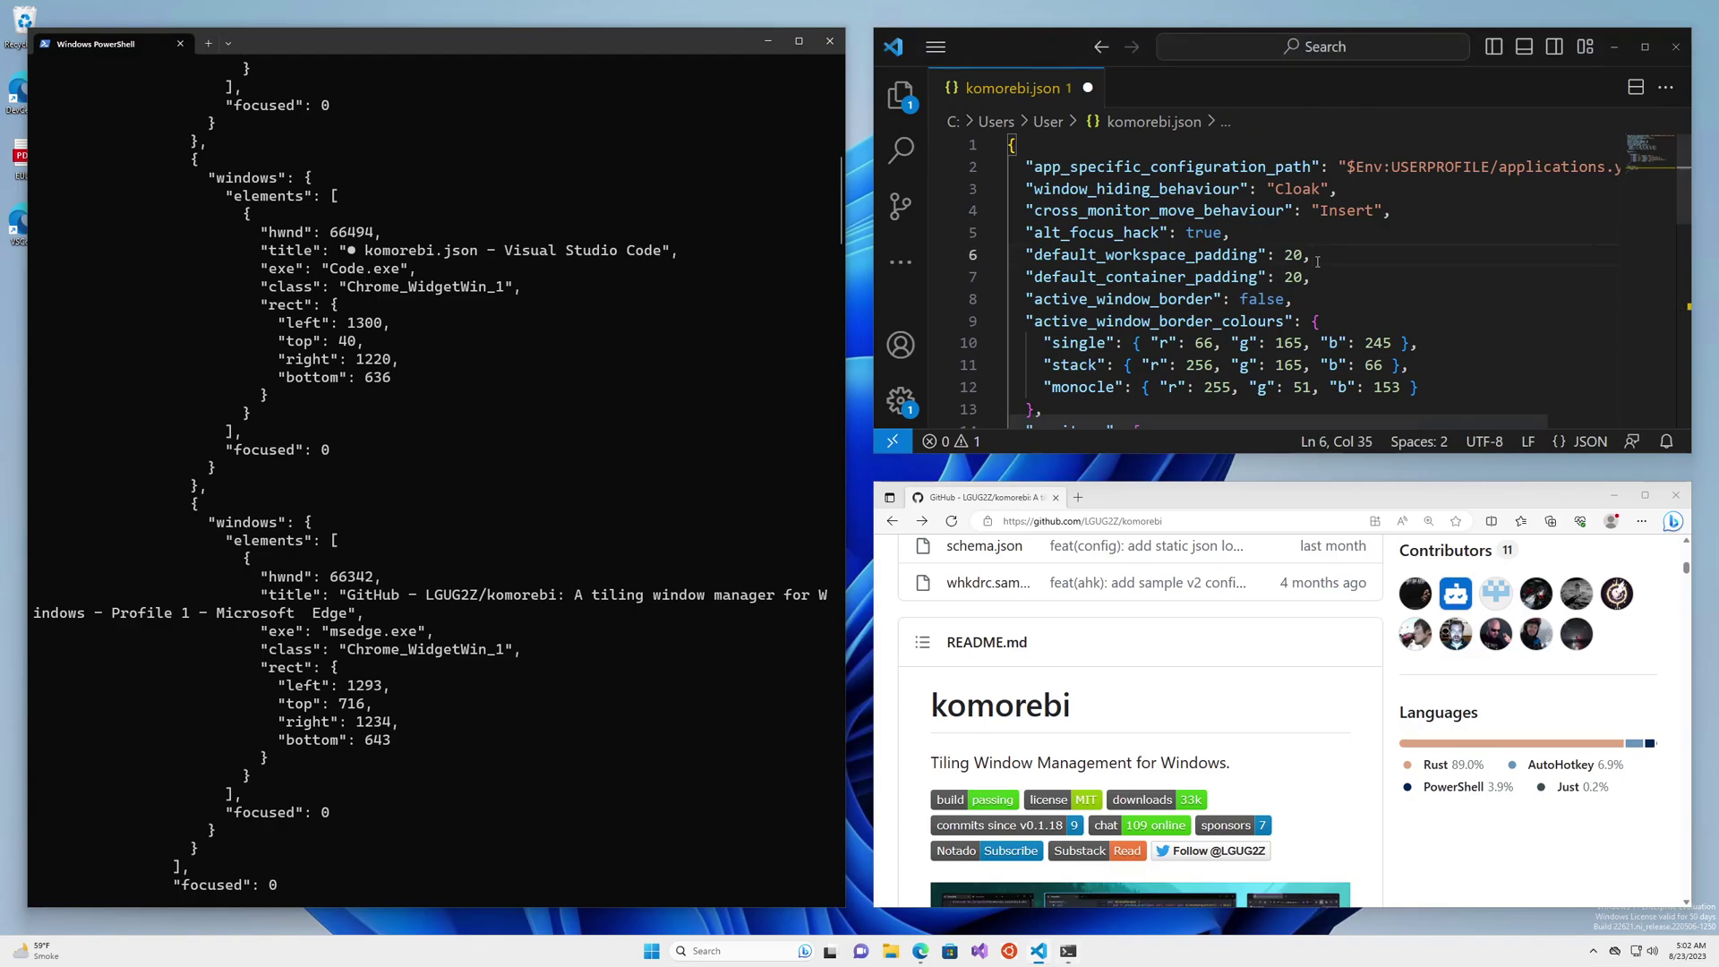
{"action": "key", "text": "alt+shift+h"}
{"action": "left_click", "coordinate": [355, 722]}
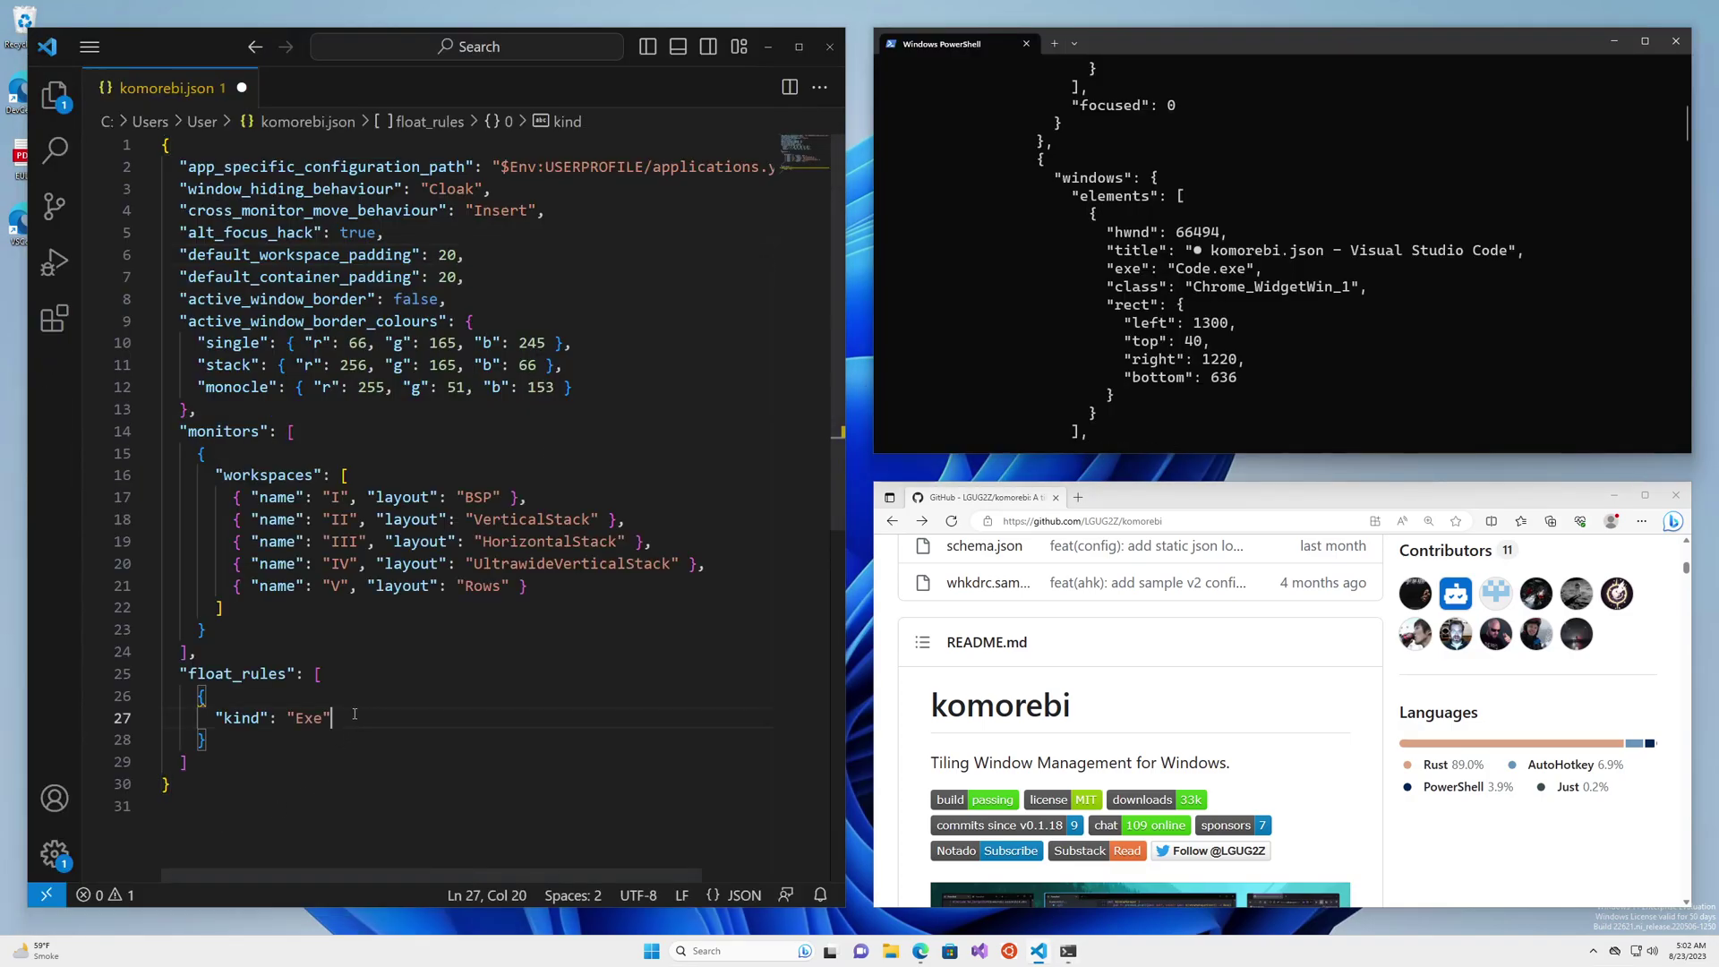
{"action": "type", "text": ","}
{"action": "key", "text": "Return"}
{"action": "type", "text": "\""}
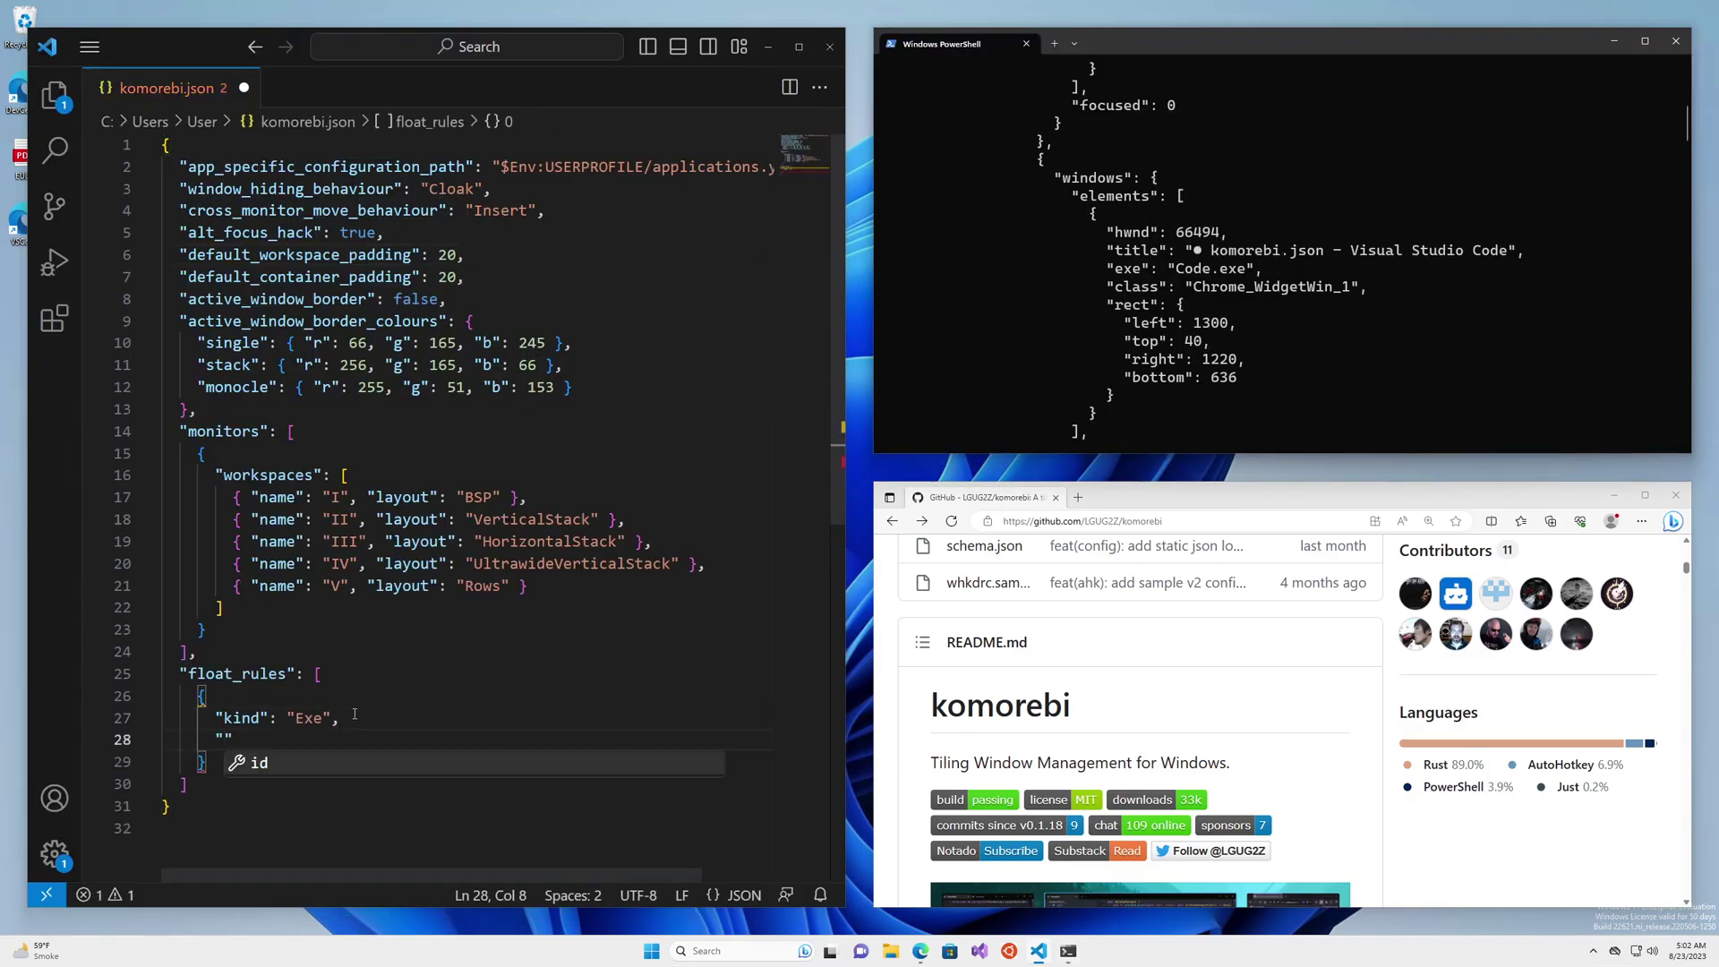
{"action": "key", "text": "Return"}
{"action": "type", "text": "Code.exe"}
{"action": "key", "text": "ctrl+s"}
{"action": "left_click", "coordinate": [364, 714]}
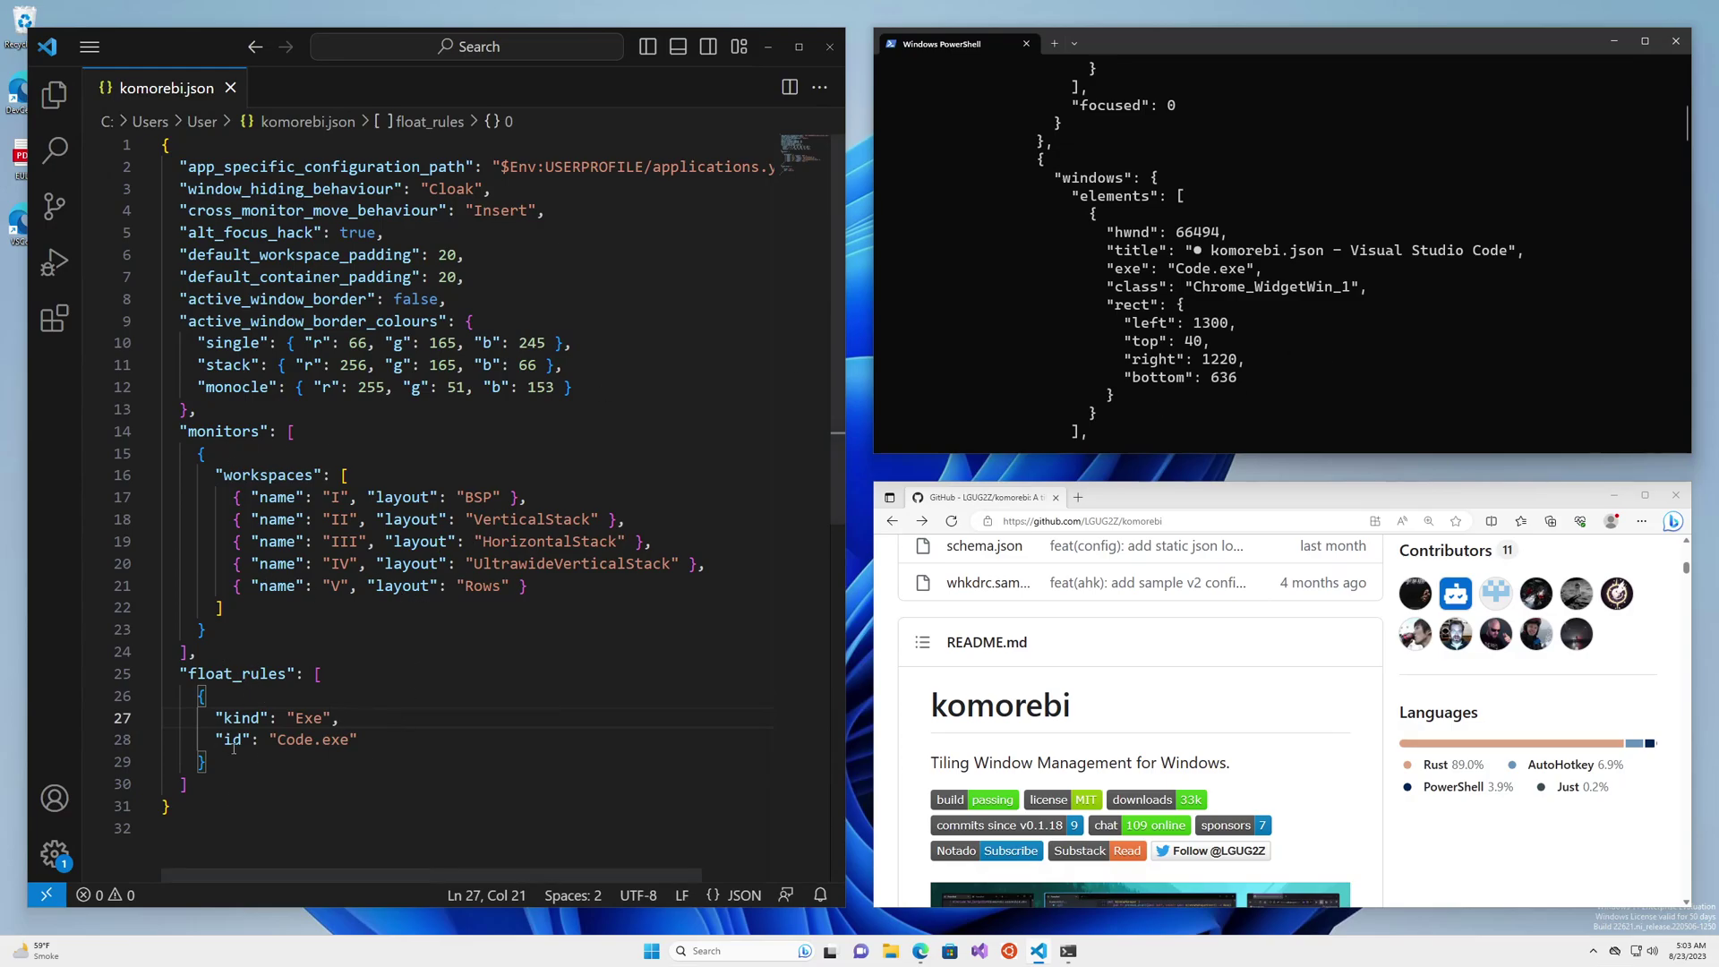
Step: Run komorebic stop to shut komorebi down
{"action": "left_click_drag", "start_coordinate": [1687, 124], "coordinate": [1680, 466]}
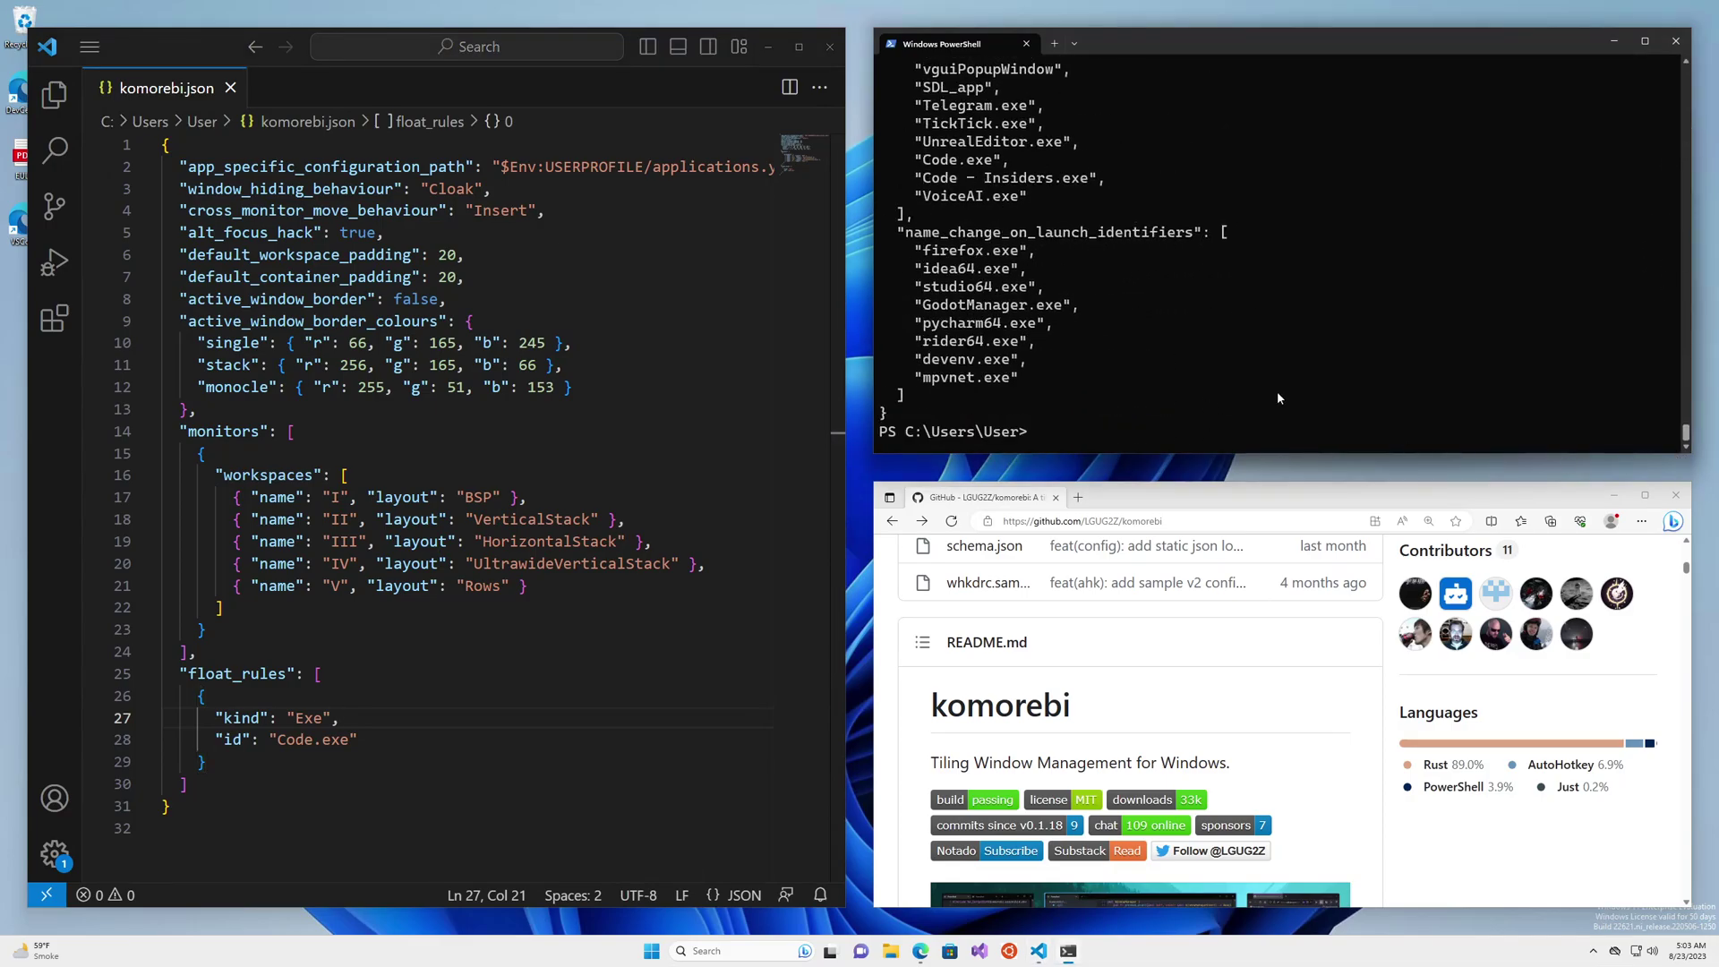
{"action": "type", "text": "komorebic stop"}
{"action": "key", "text": "Return"}
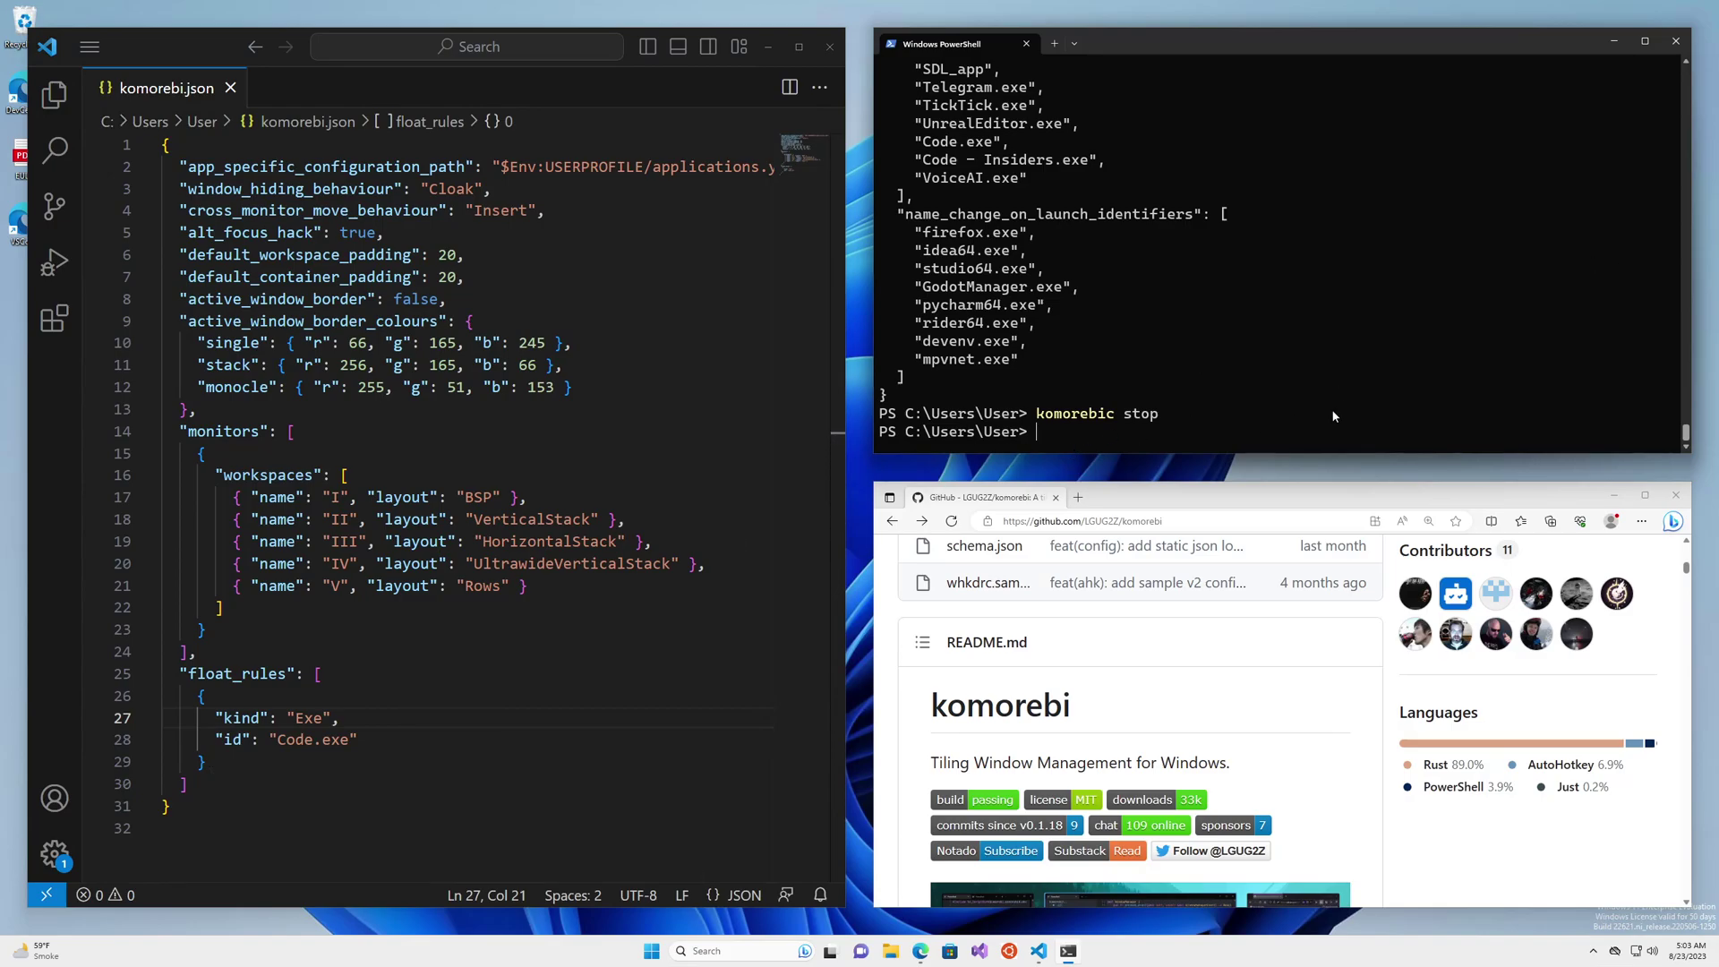
Step: Enter the command komorebic start --config .\komorebi.json --whkd
{"action": "type", "text": "komorebic start --config .\\komorebi.json"}
{"action": "key", "text": "Tab"}
{"action": "type", "text": "--whk"}
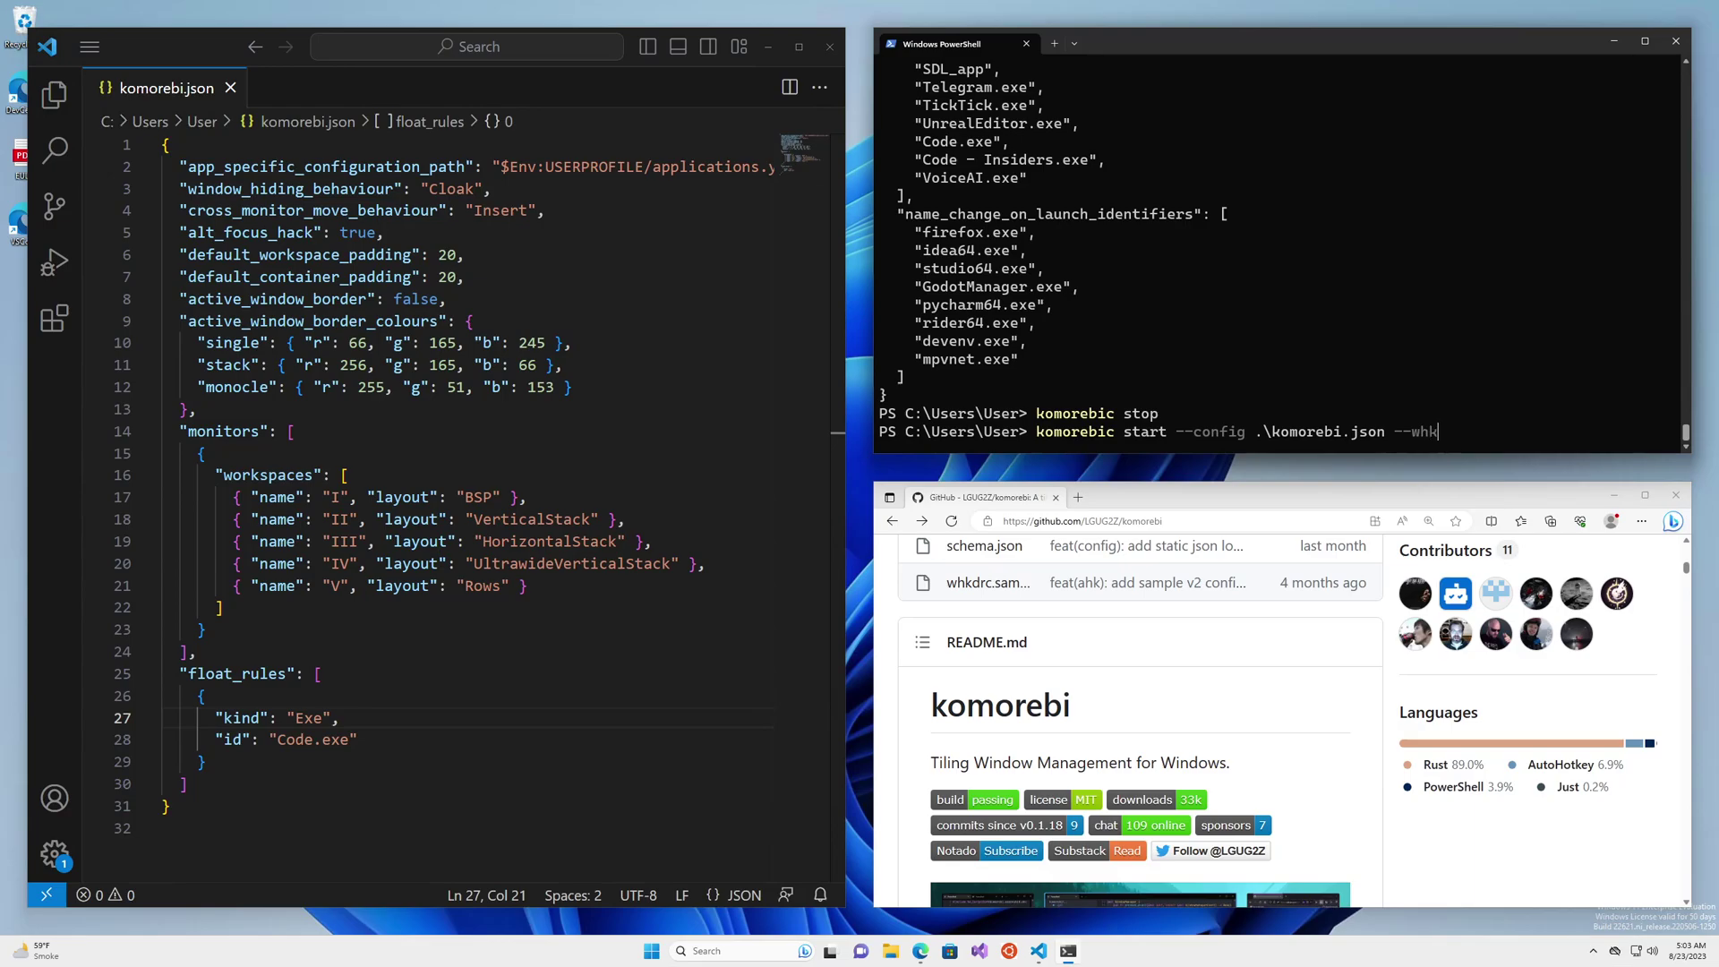
{"action": "type", "text": "d"}
Step: Restart komorebi with the new config and shift the editor window to uncover the browser
{"action": "key", "text": "Return"}
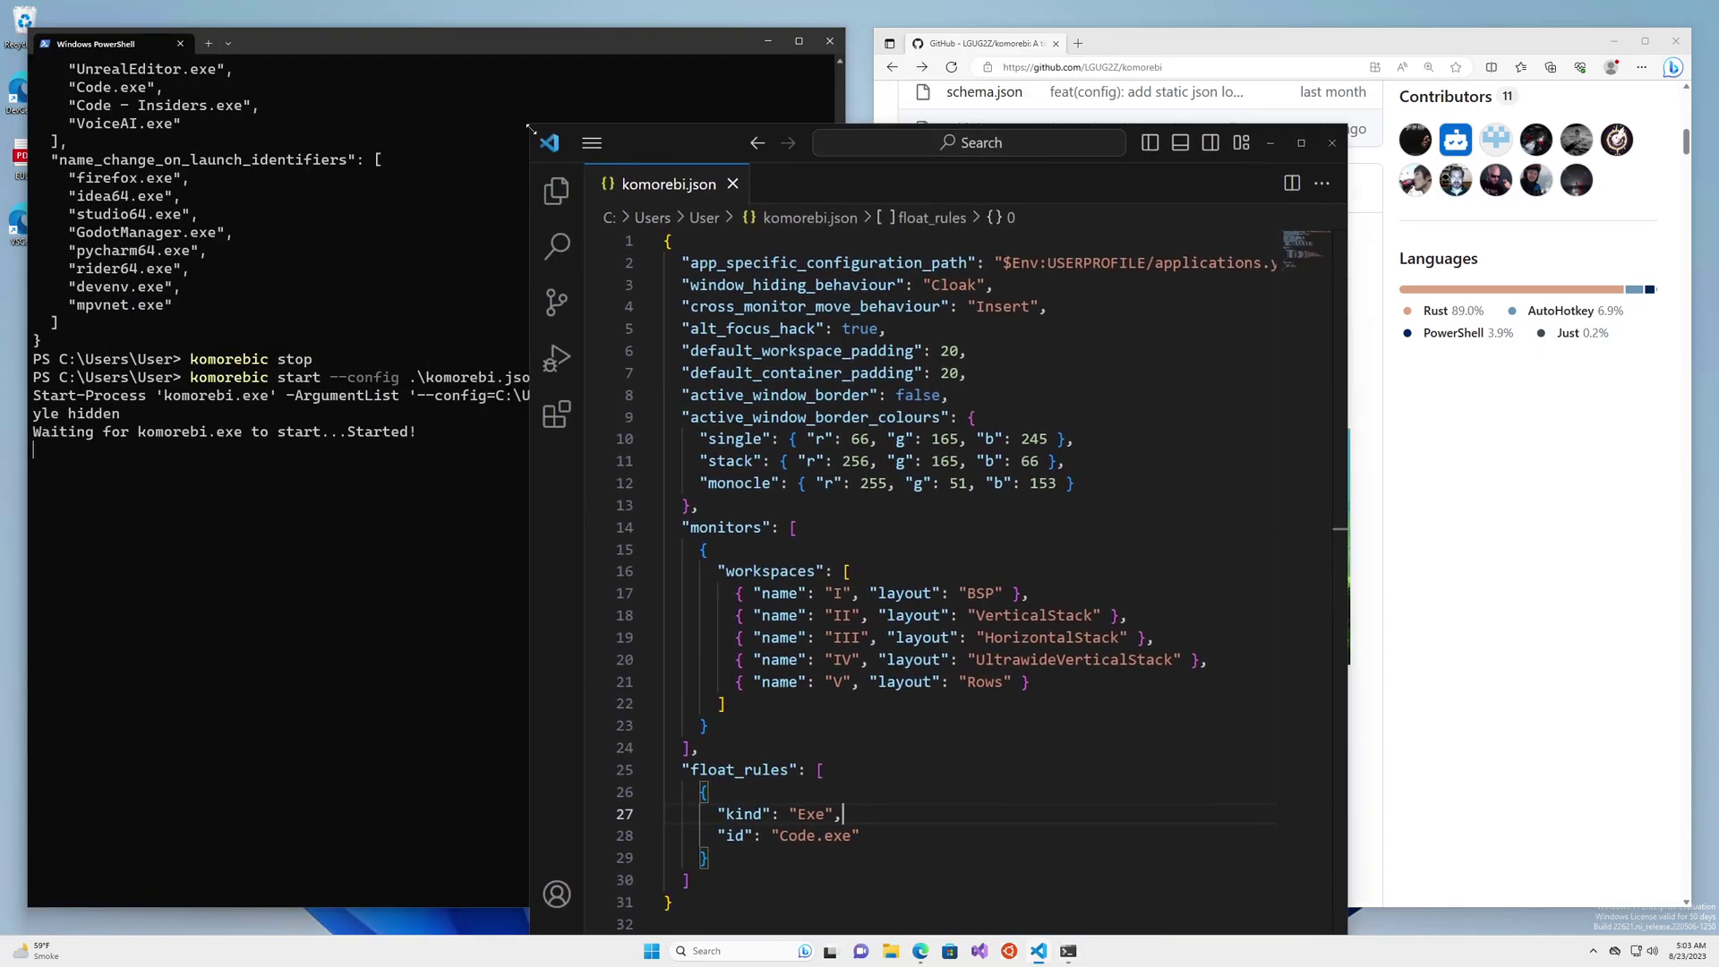
{"action": "left_click_drag", "start_coordinate": [531, 129], "coordinate": [734, 450]}
{"action": "left_click_drag", "start_coordinate": [1131, 470], "coordinate": [1242, 185]}
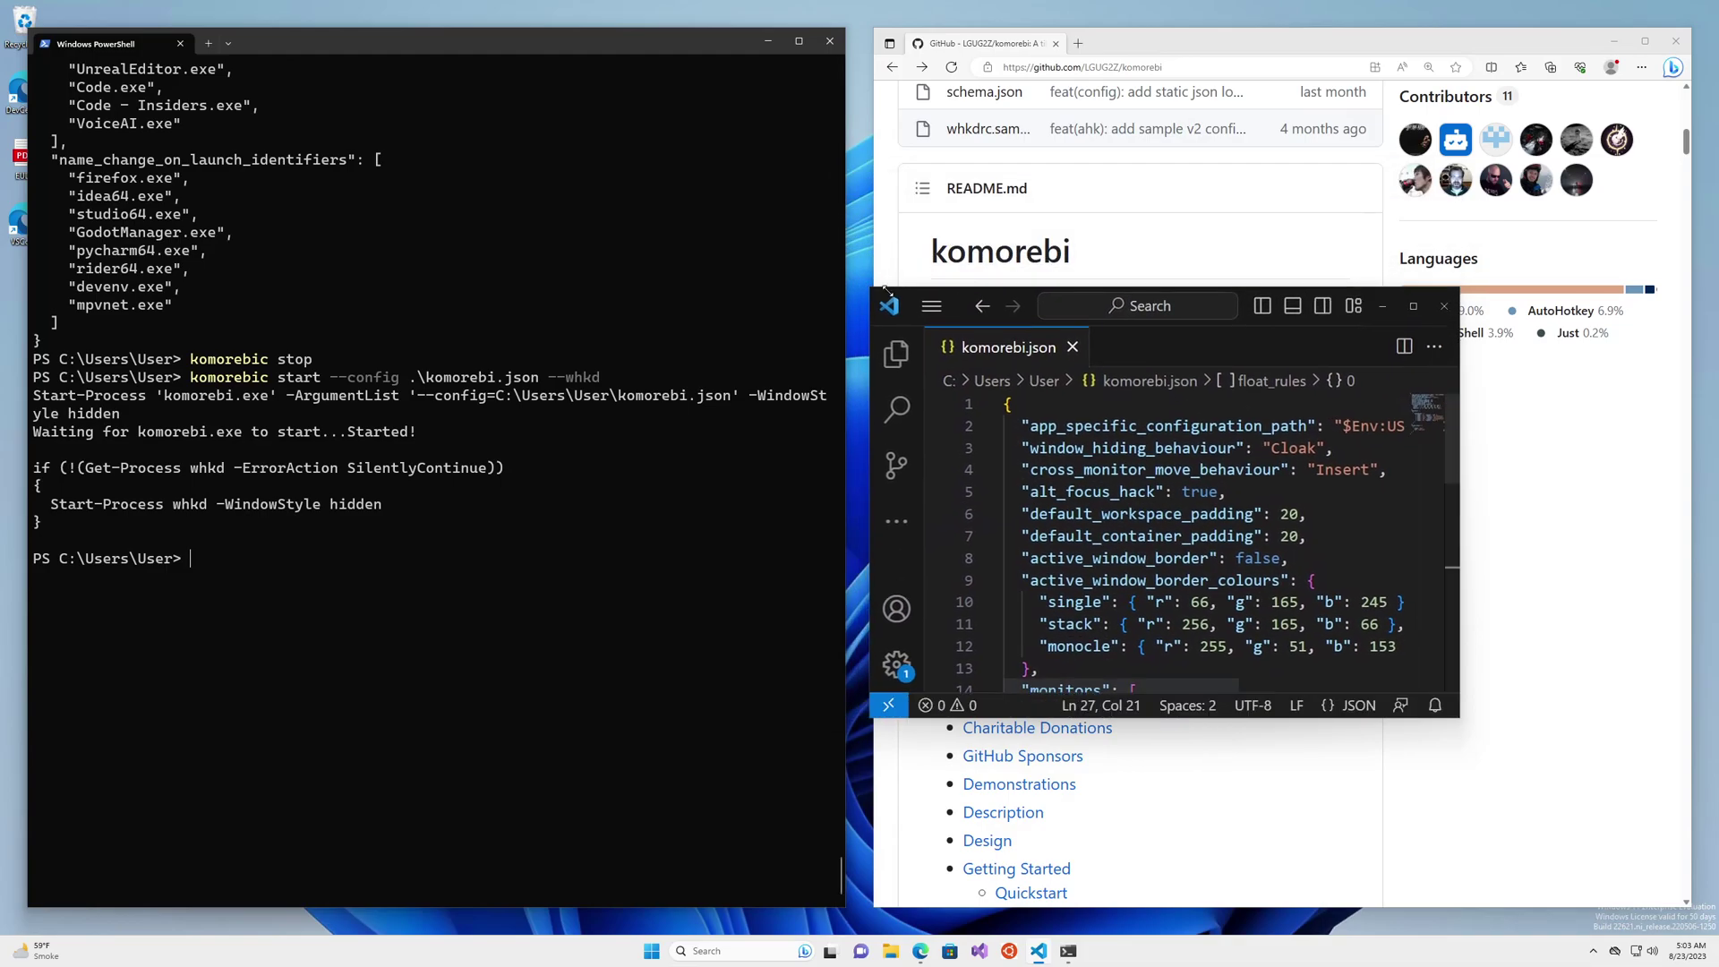
Step: Rearrange the browser and terminal tiles with komorebi keys, opening a new browser window
{"action": "key", "text": "alt+l"}
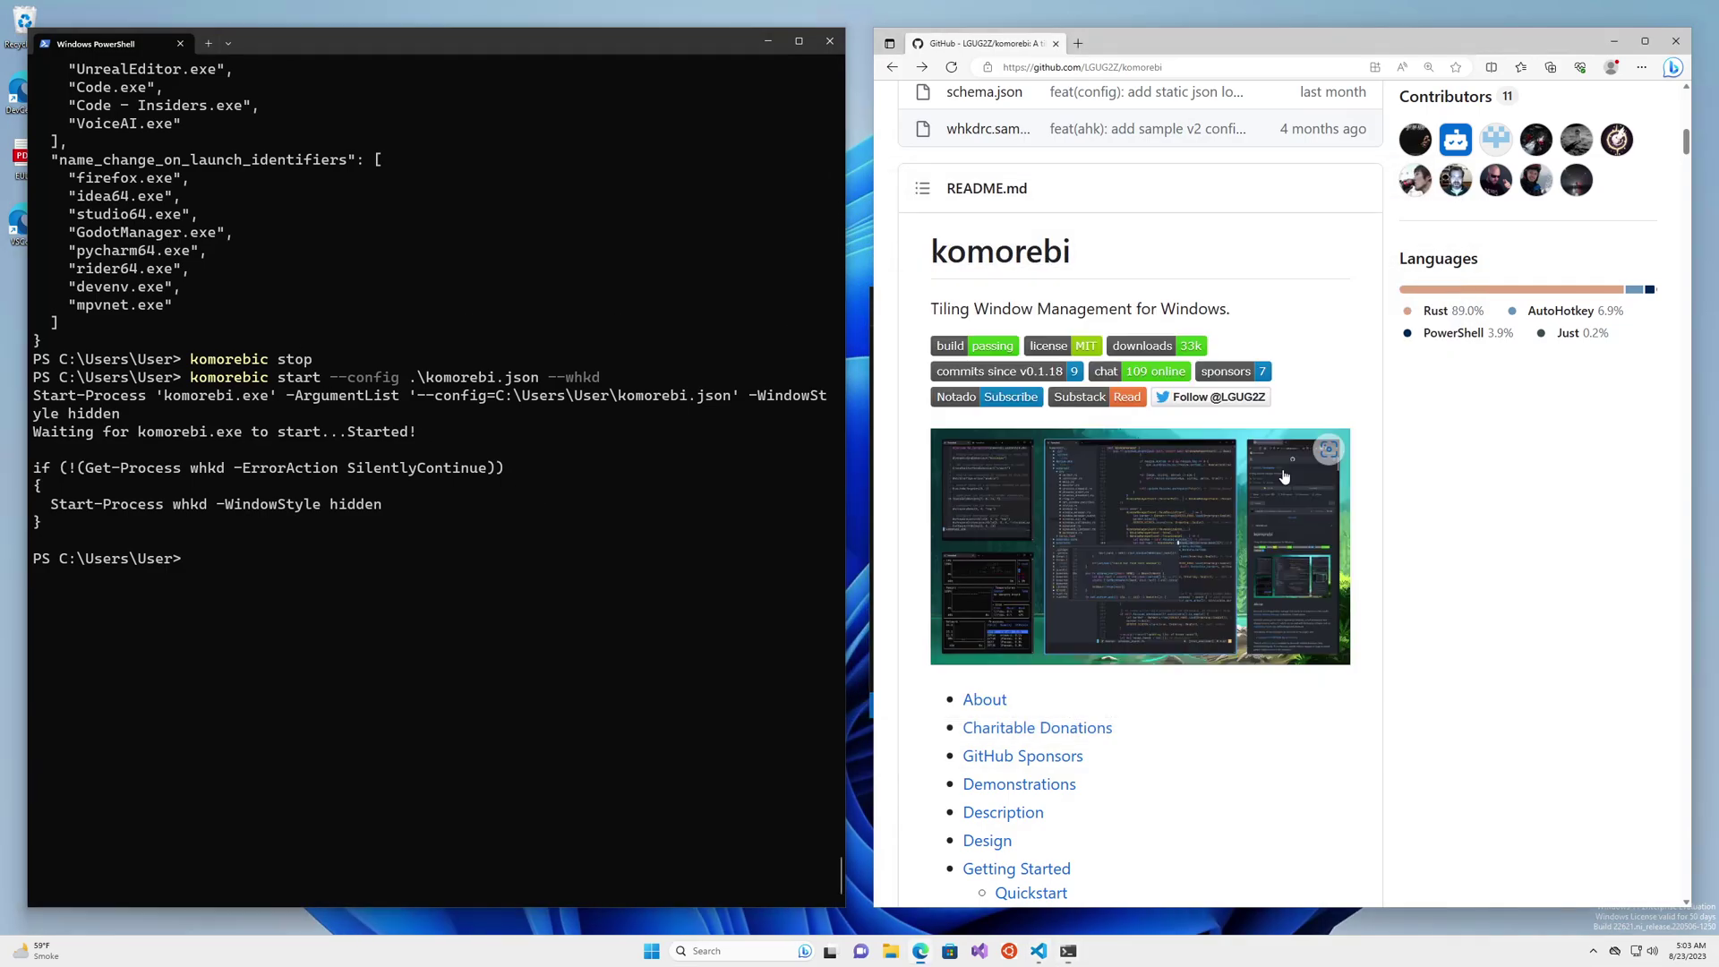
{"action": "key", "text": "alt+shift+h"}
{"action": "key", "text": "alt+shift+l"}
{"action": "key", "text": "alt+shift+h"}
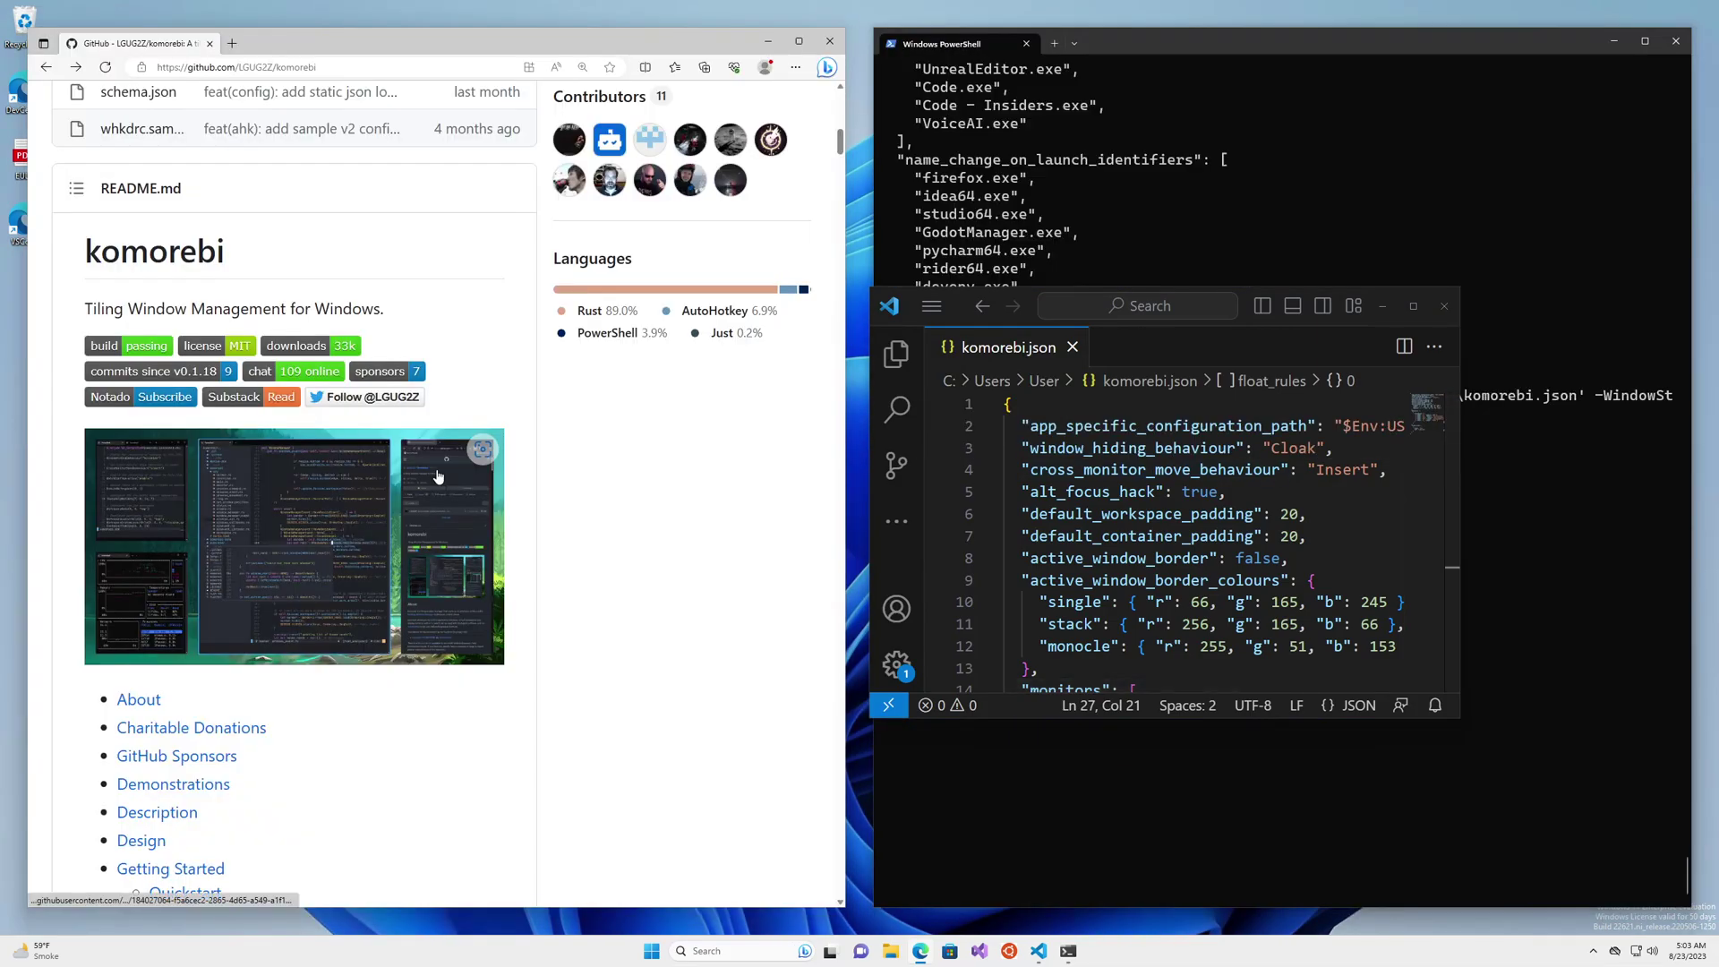
{"action": "key", "text": "ctrl+n"}
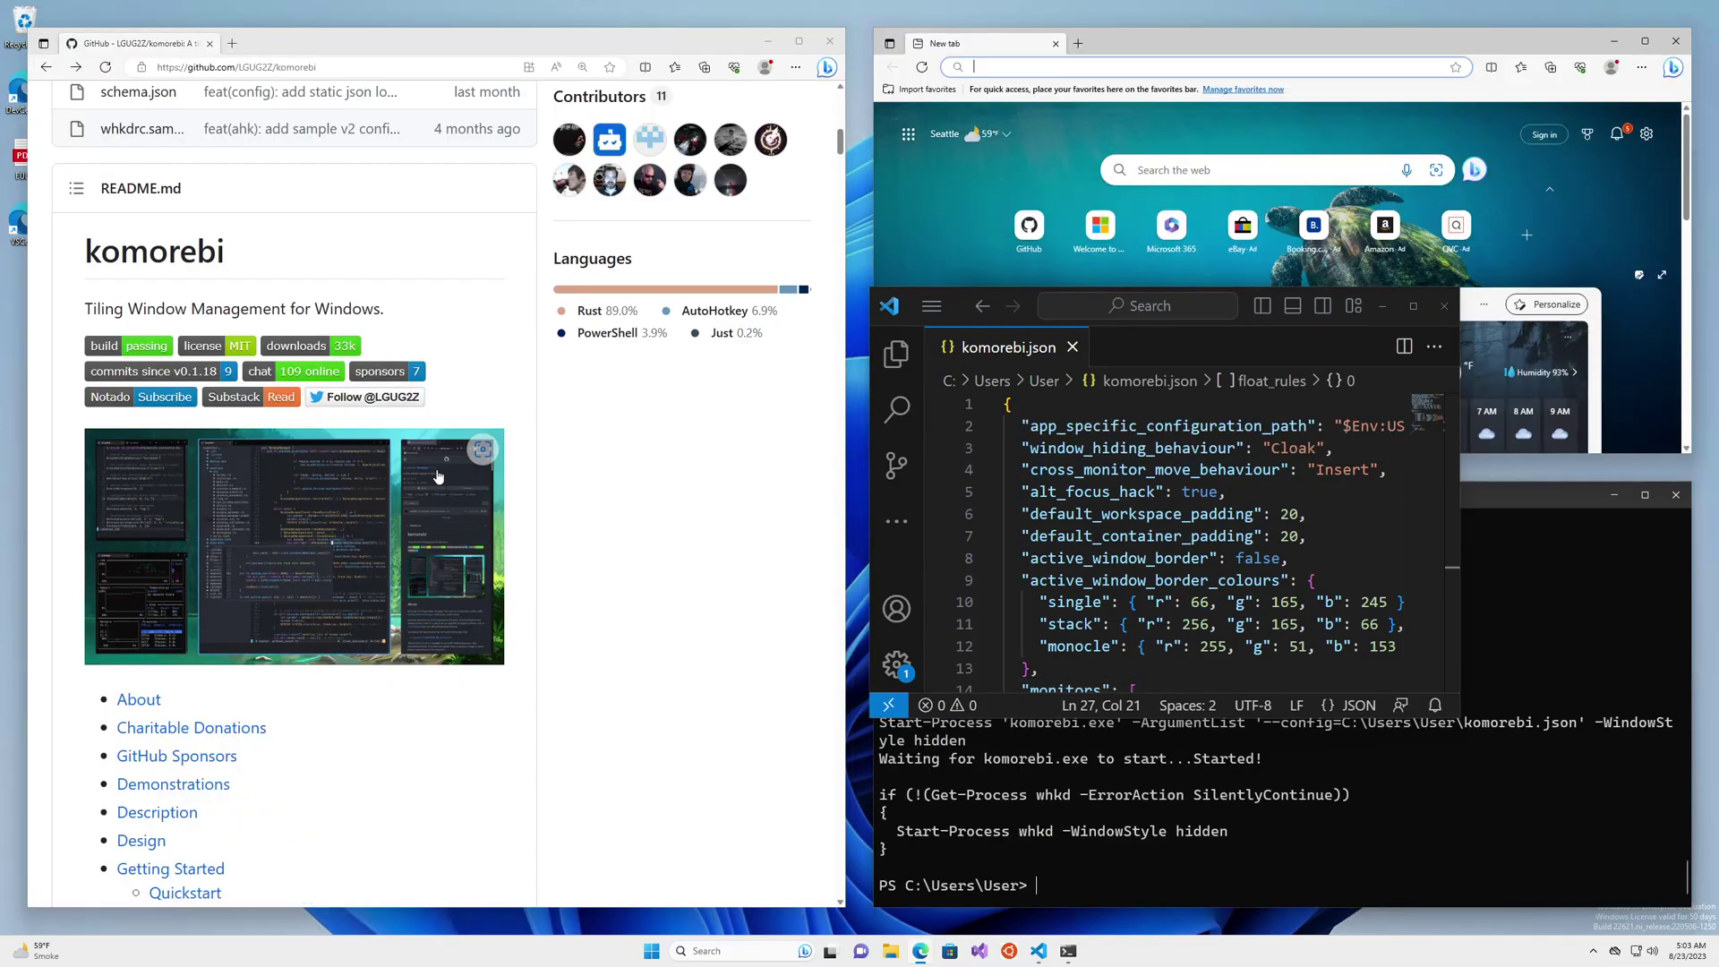
{"action": "key", "text": "alt+shift+l"}
{"action": "key", "text": "alt+j"}
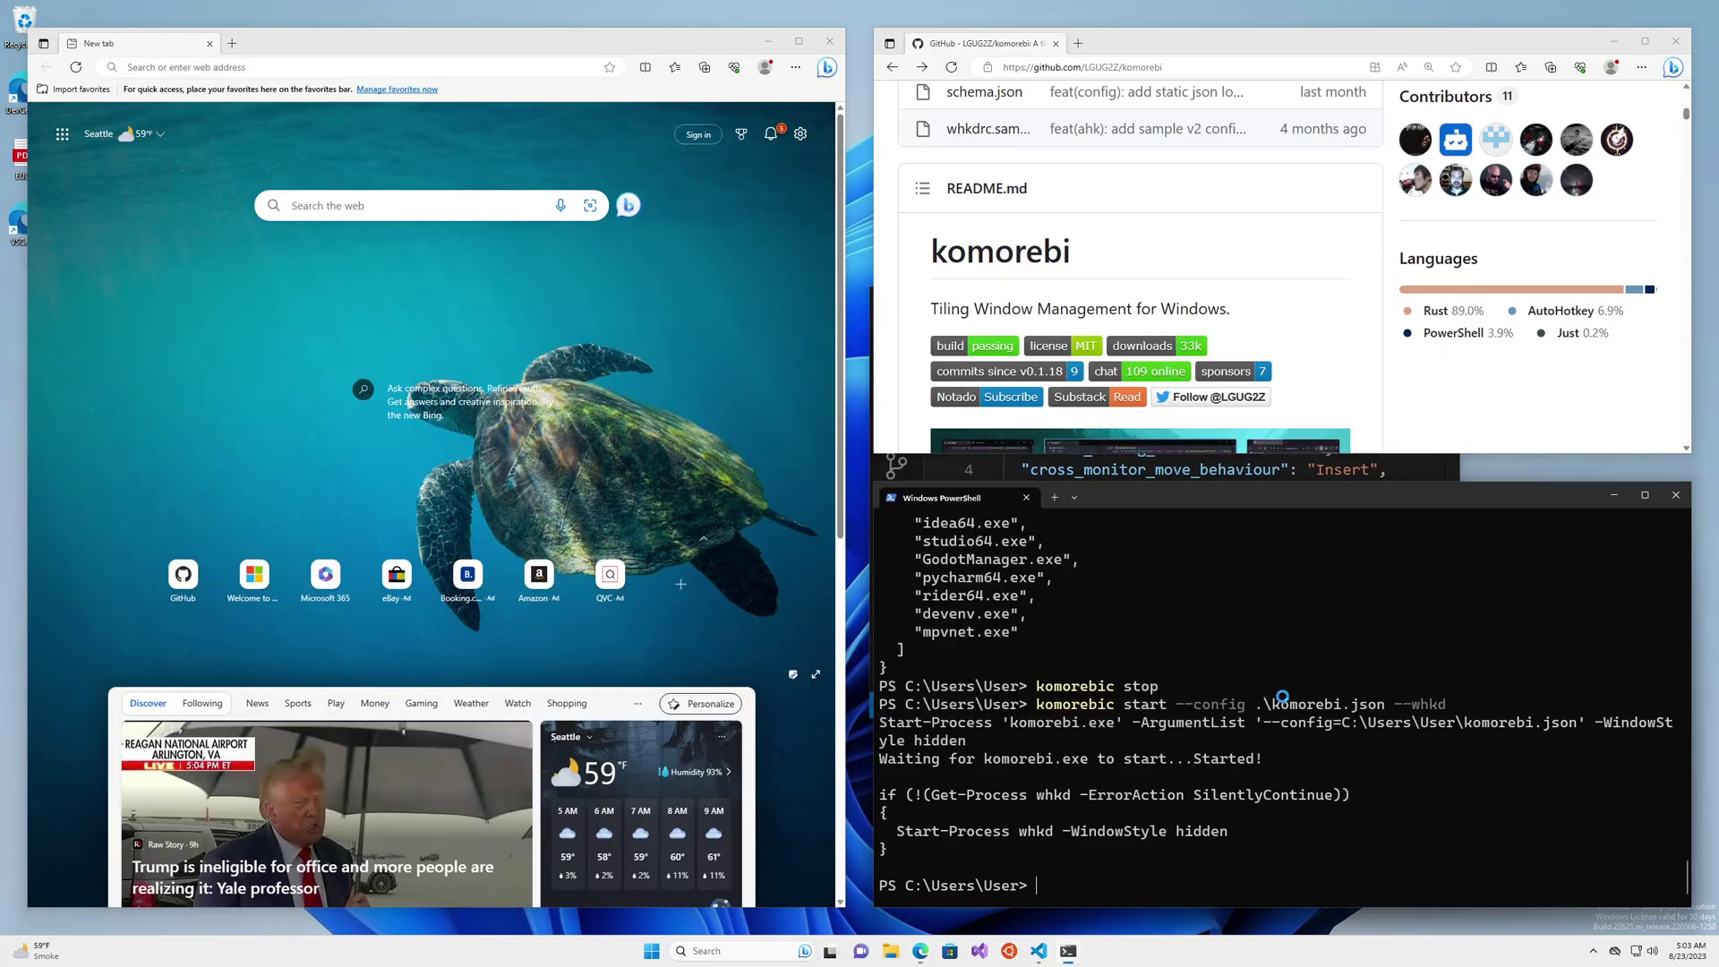
Step: Pull VS Code out to float, close the extra new-tab window, and enlarge the editor
{"action": "left_click", "coordinate": [1038, 954]}
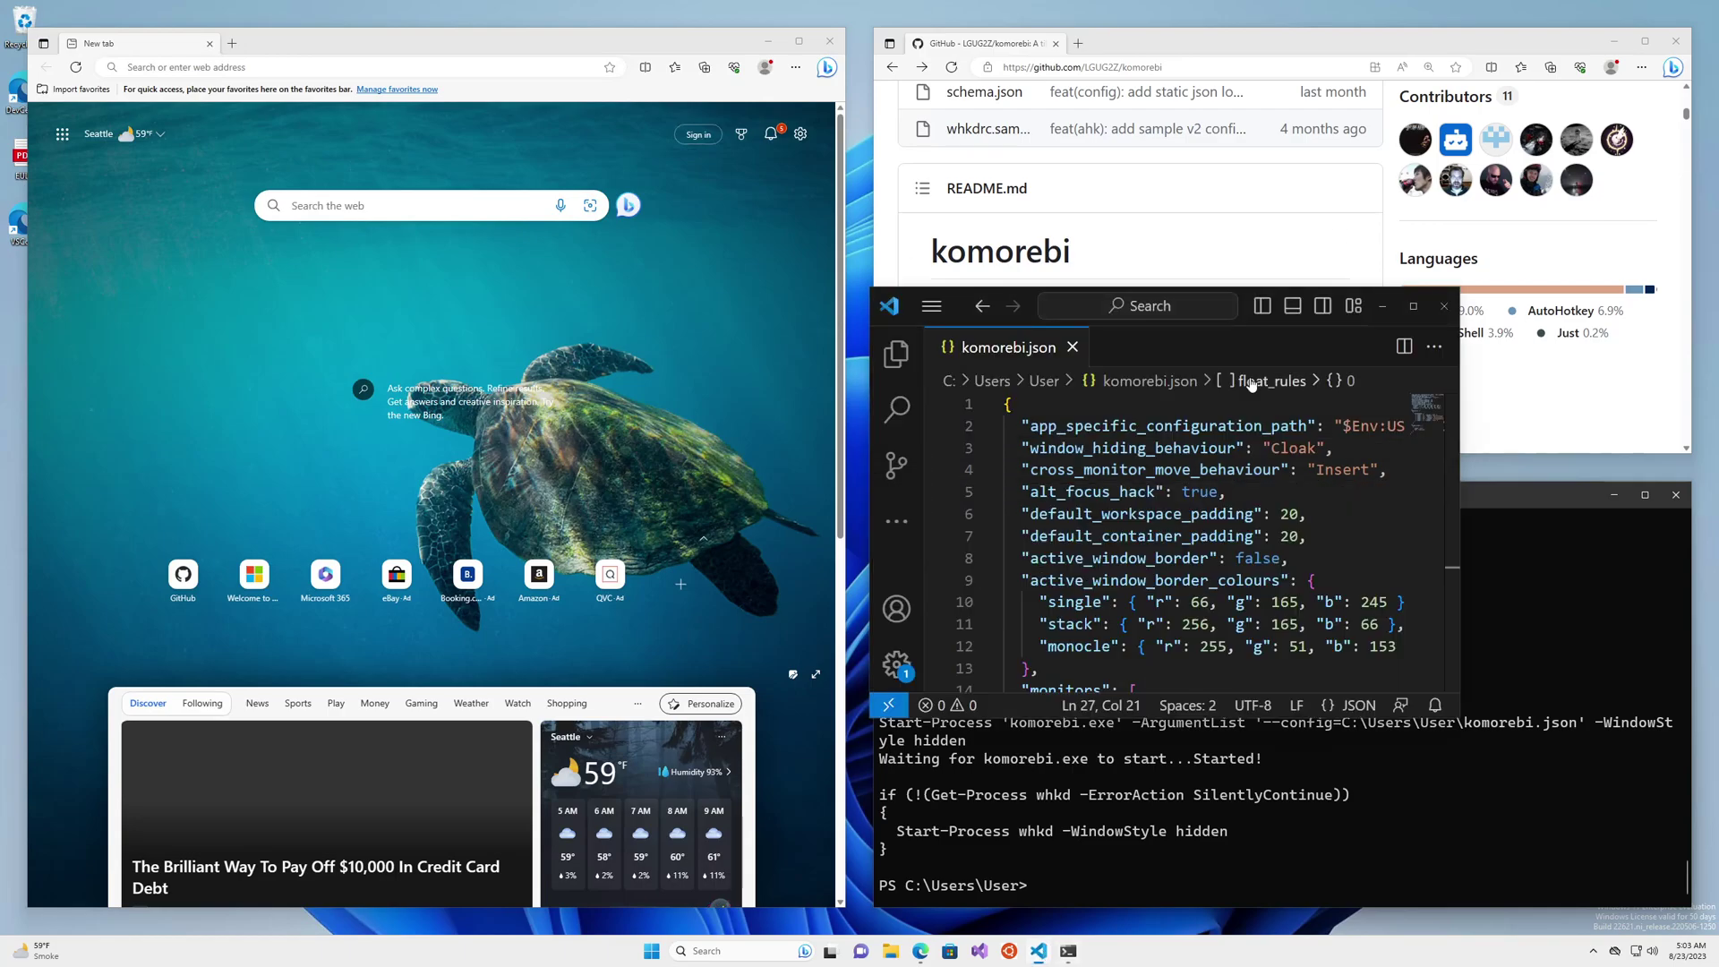
{"action": "left_click_drag", "start_coordinate": [1191, 300], "coordinate": [969, 267]}
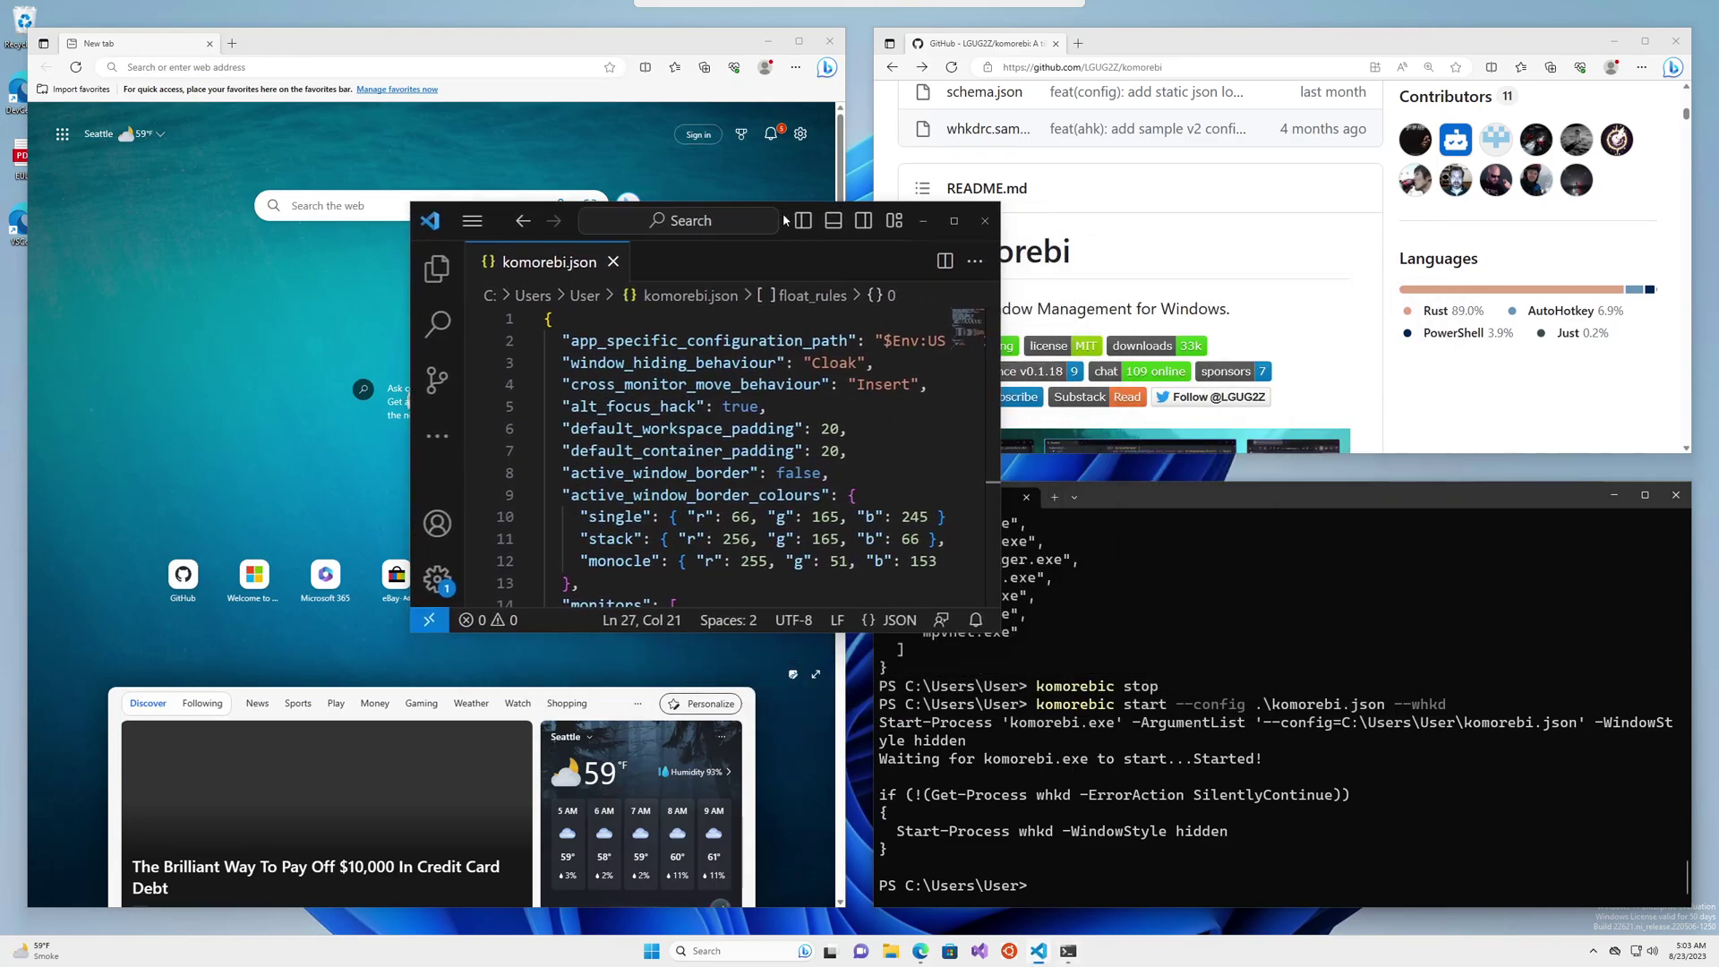
{"action": "left_click", "coordinate": [830, 41]}
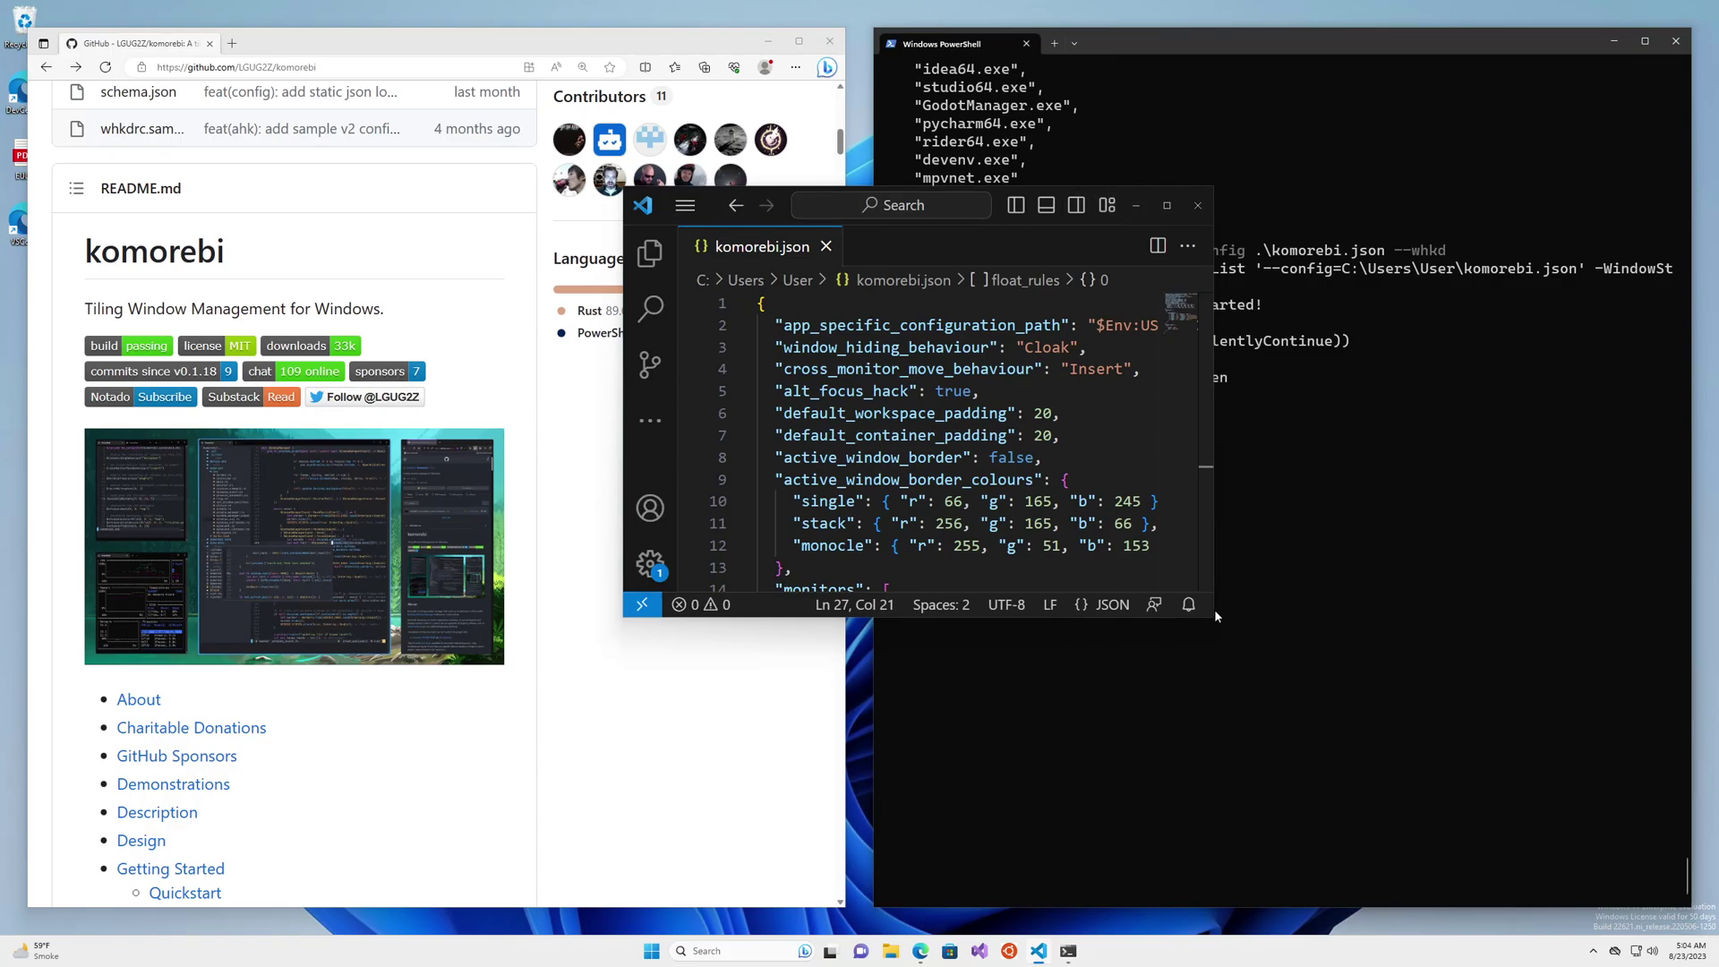
{"action": "left_click_drag", "start_coordinate": [1211, 616], "coordinate": [1448, 868]}
Step: Scroll komorebi.json down to show the float rule with kind Exe and id Code.exe
{"action": "scroll", "coordinate": [863, 626], "scroll_direction": "down", "scroll_amount": 4}
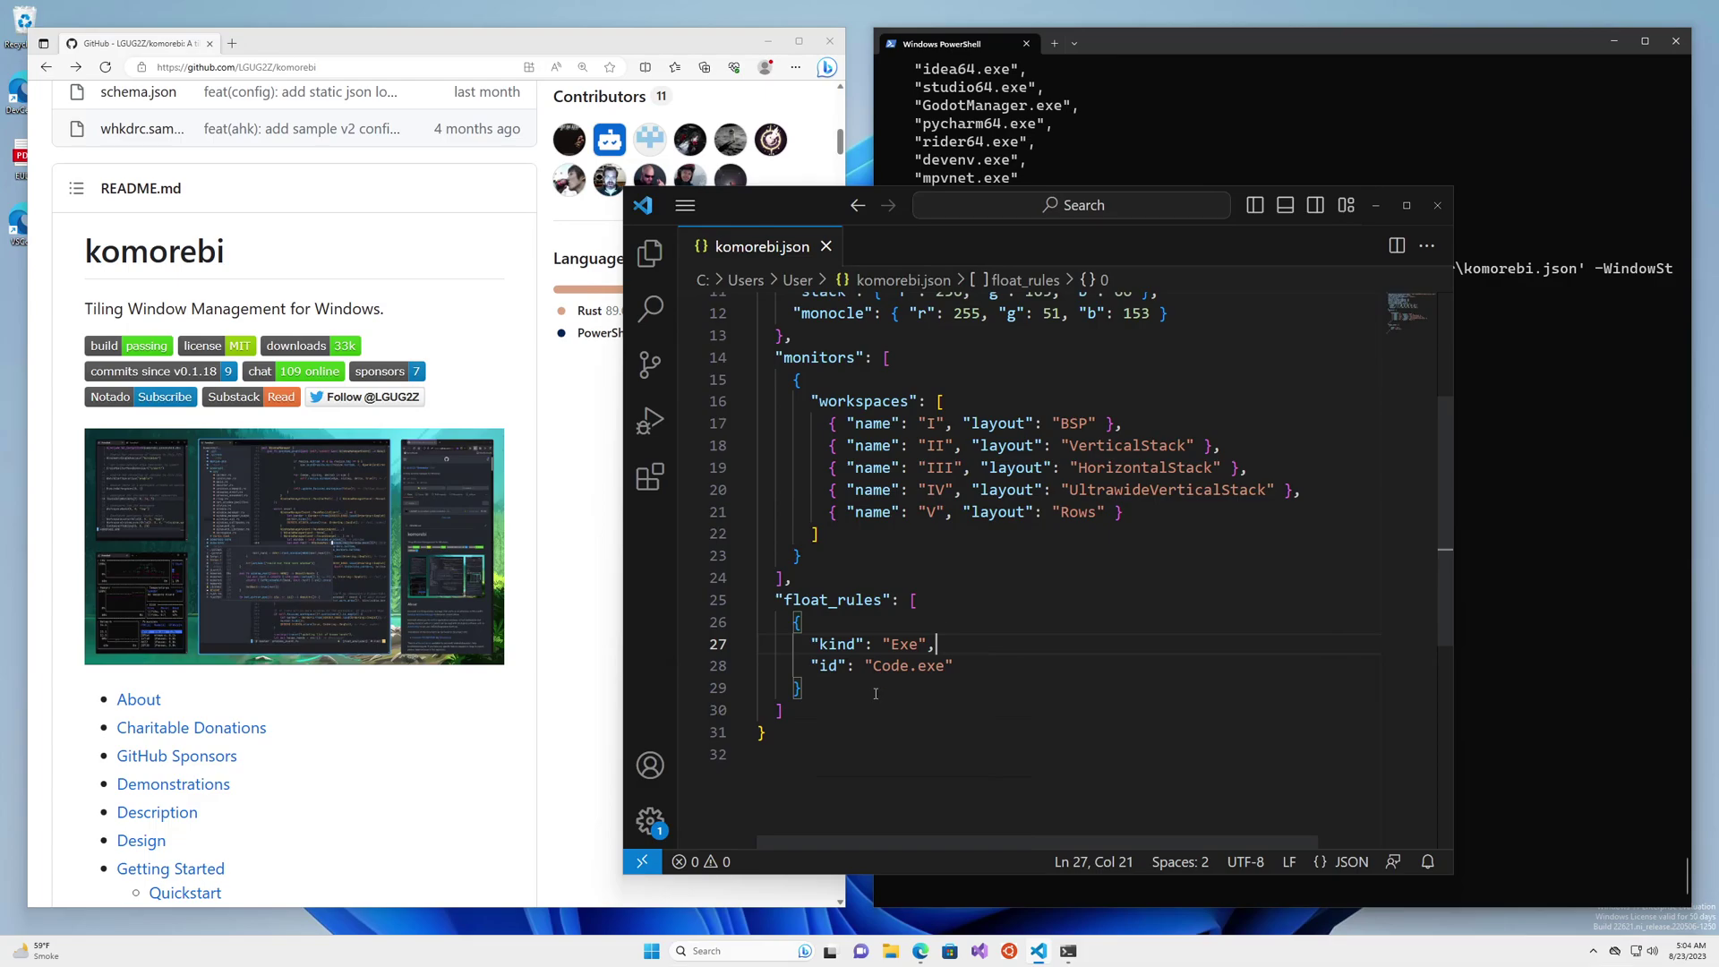
Step: Bring the GitHub window forward and reload the komorebi repository page
{"action": "left_click", "coordinate": [593, 560]}
{"action": "scroll", "coordinate": [592, 560], "scroll_direction": "up", "scroll_amount": 10}
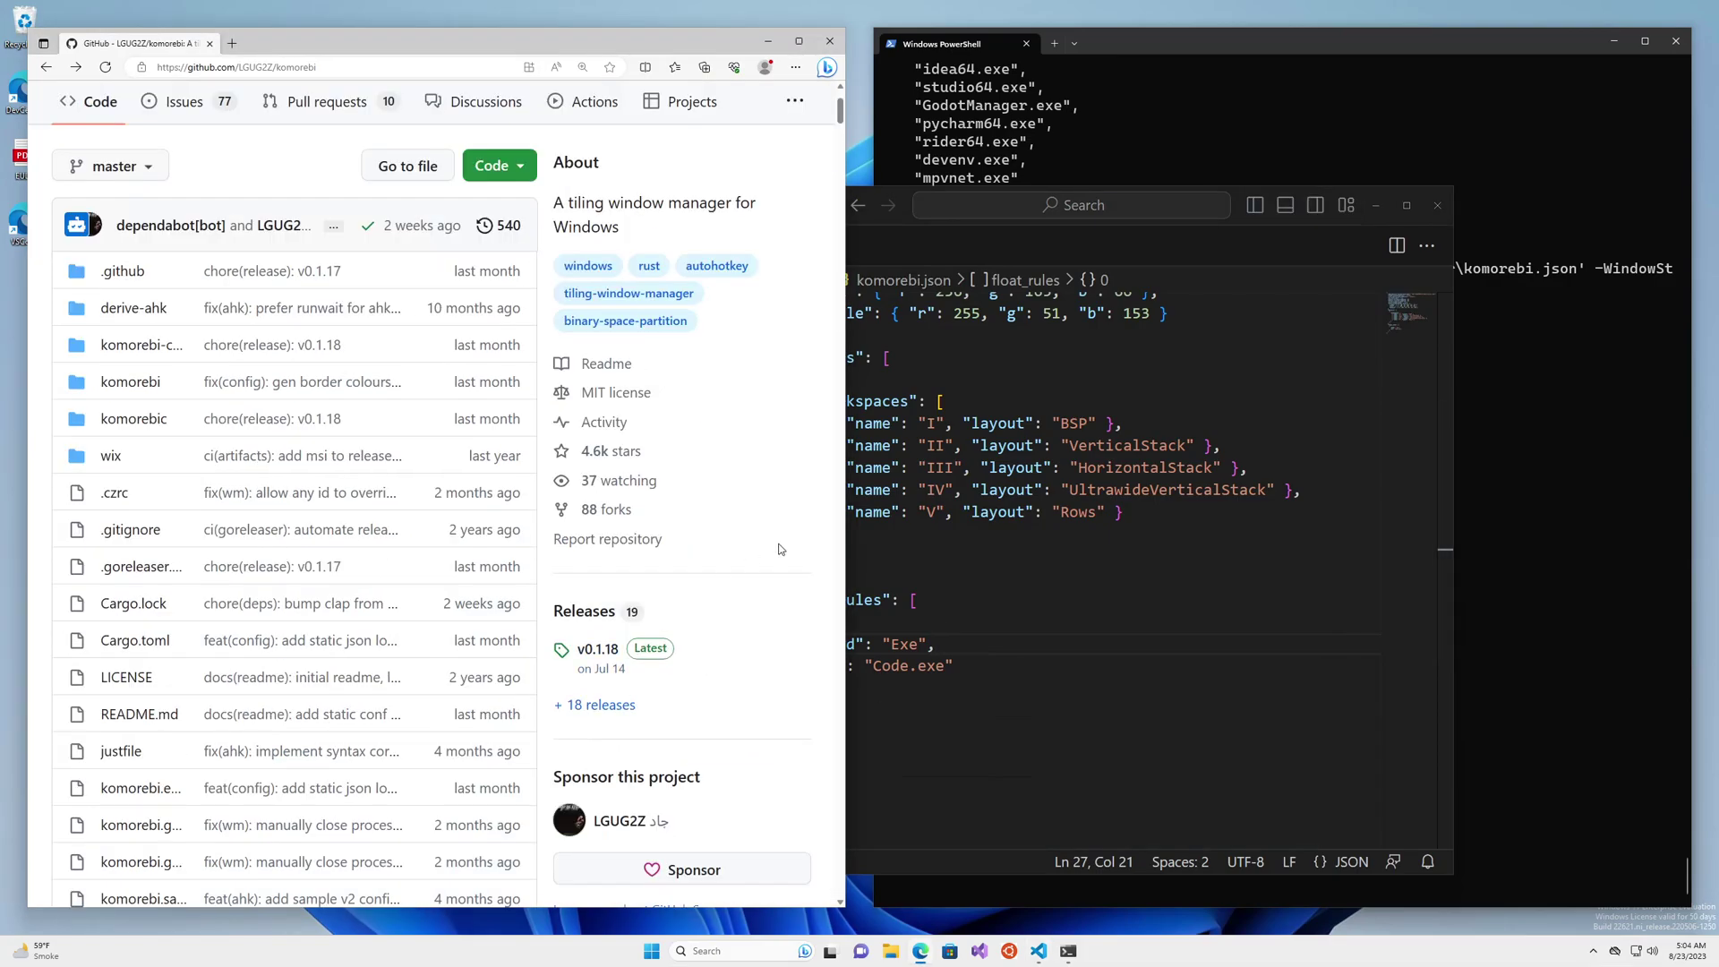
{"action": "scroll", "coordinate": [742, 571], "scroll_direction": "up", "scroll_amount": 2}
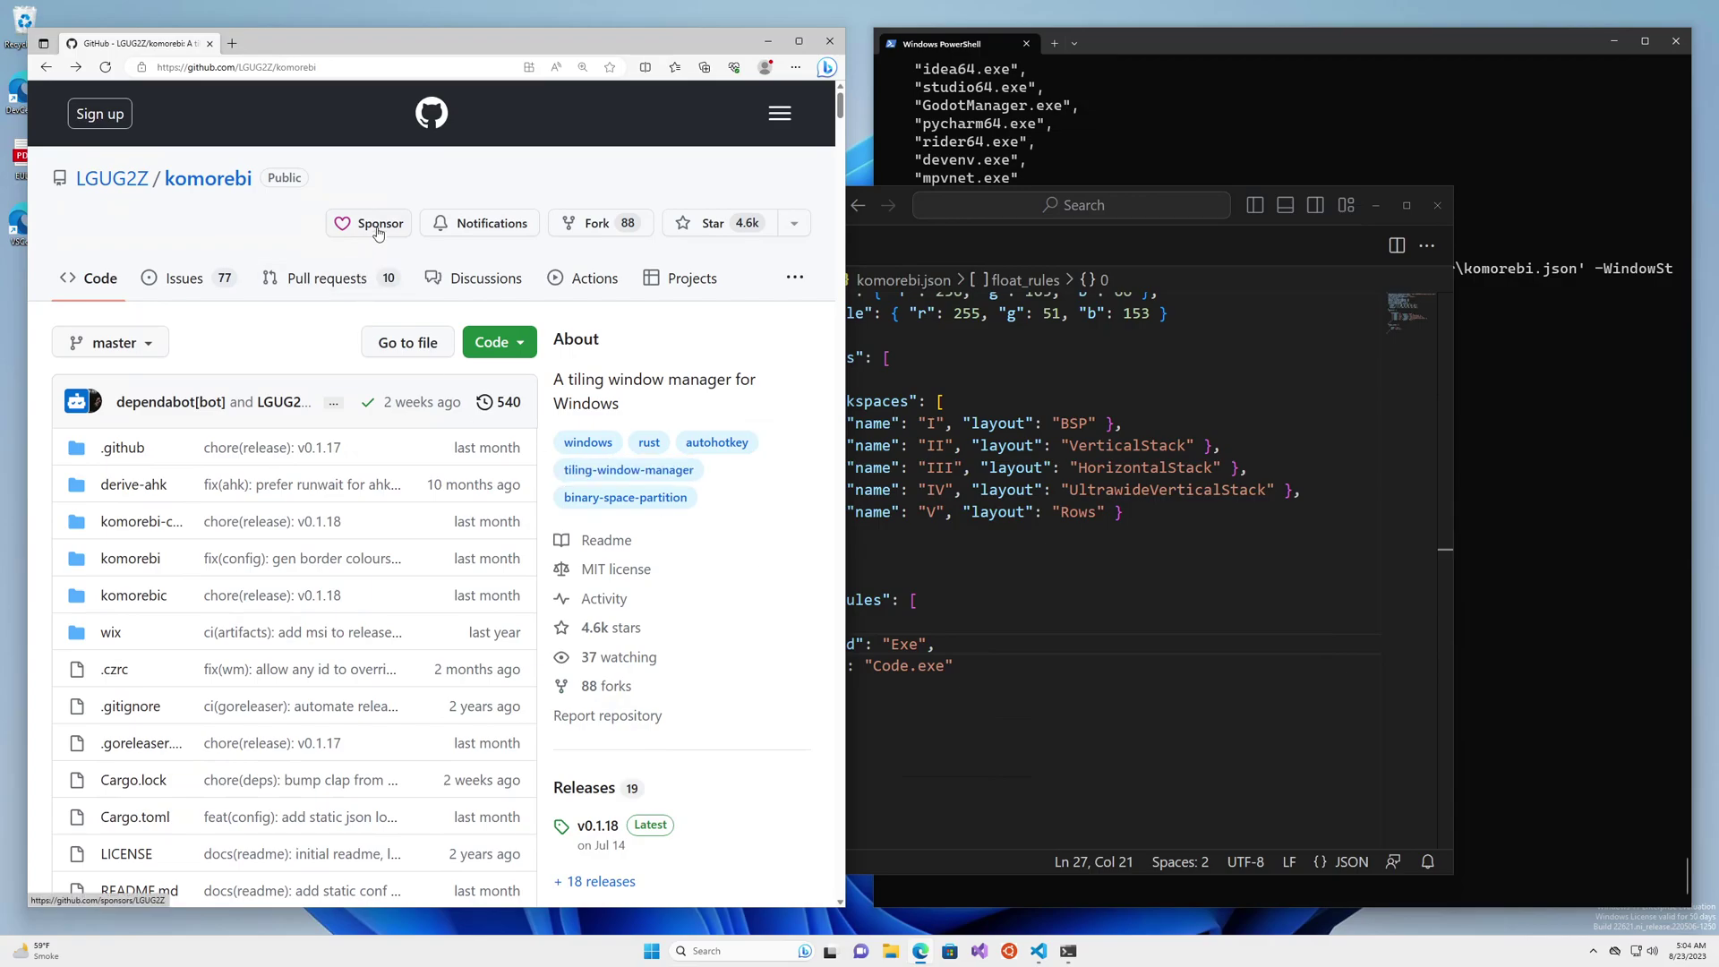
{"action": "left_click", "coordinate": [208, 184]}
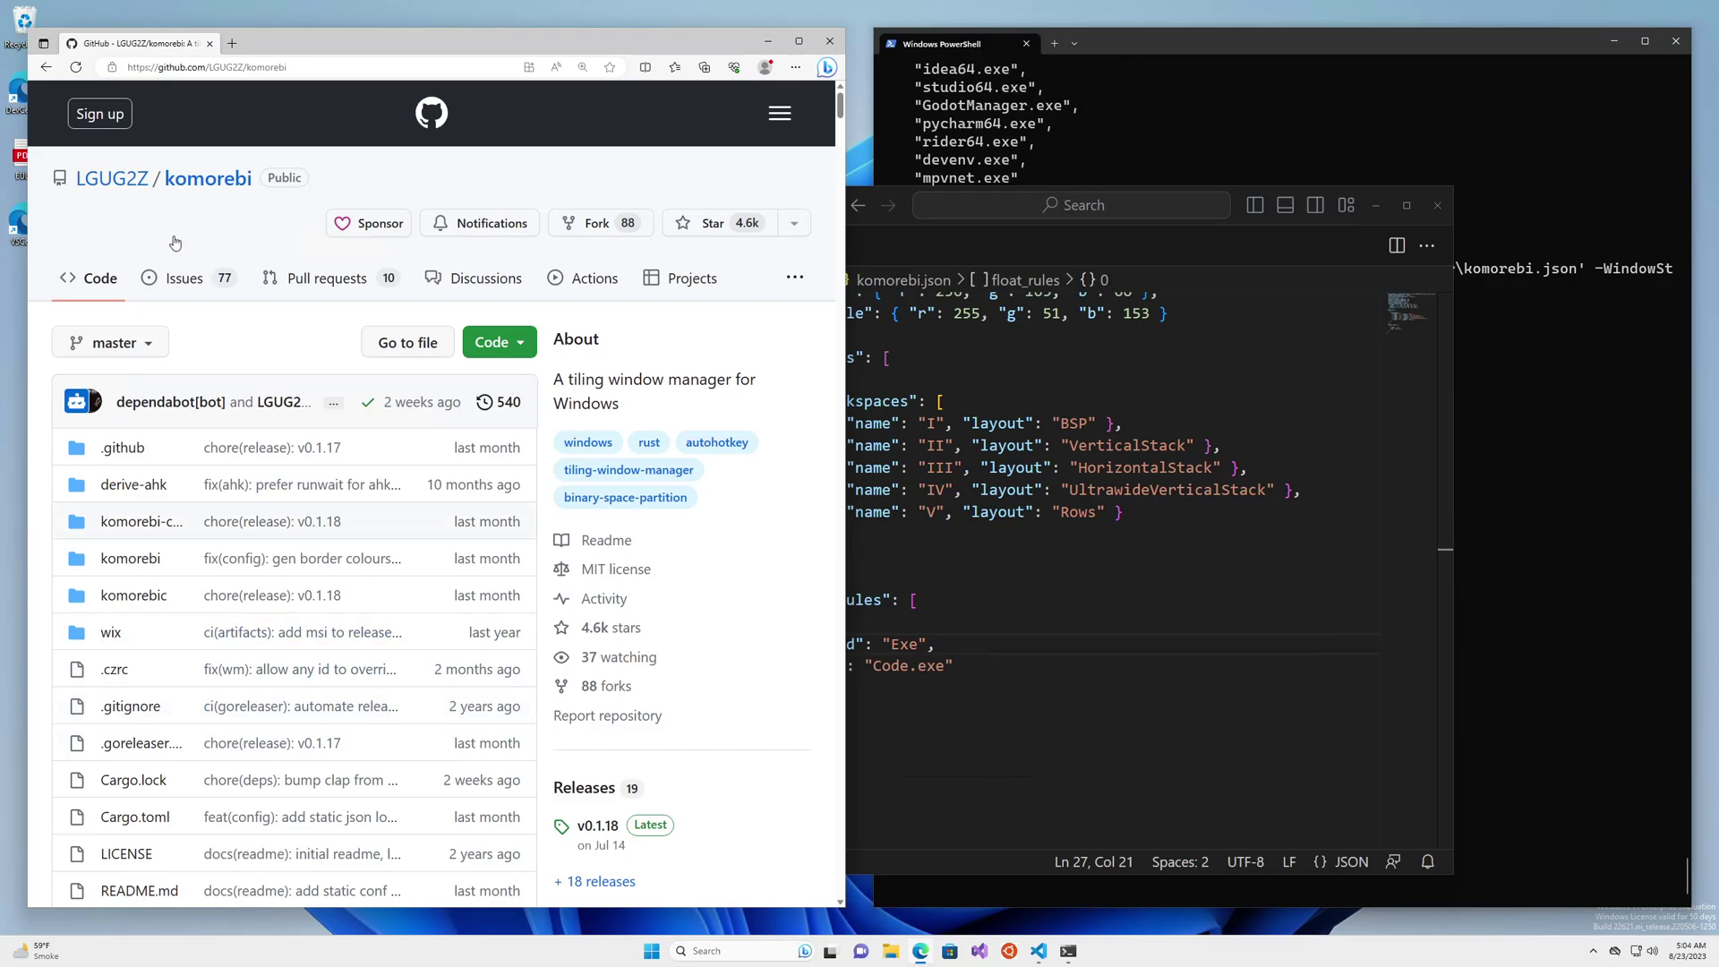
Step: Open the repository owner's profile and browse through it
{"action": "left_click", "coordinate": [111, 179]}
{"action": "scroll", "coordinate": [393, 415], "scroll_direction": "down", "scroll_amount": 7}
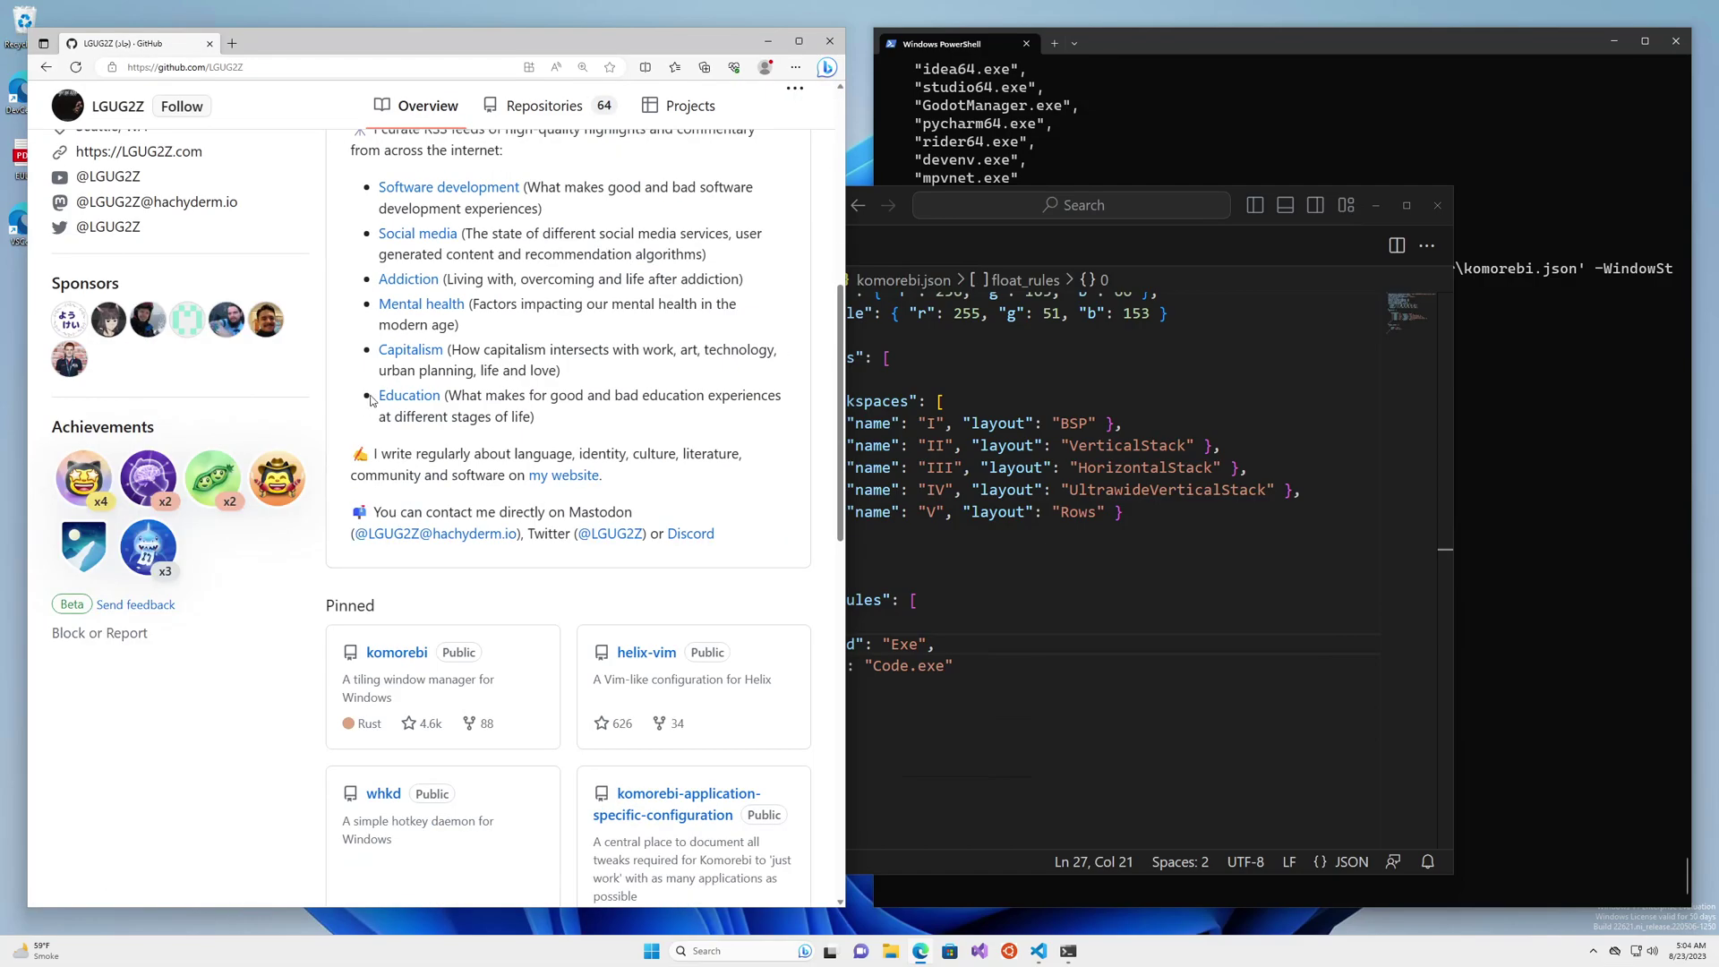
{"action": "mouse_move", "coordinate": [79, 377]}
{"action": "mouse_move", "coordinate": [240, 329]}
{"action": "scroll", "coordinate": [699, 487], "scroll_direction": "up", "scroll_amount": 7}
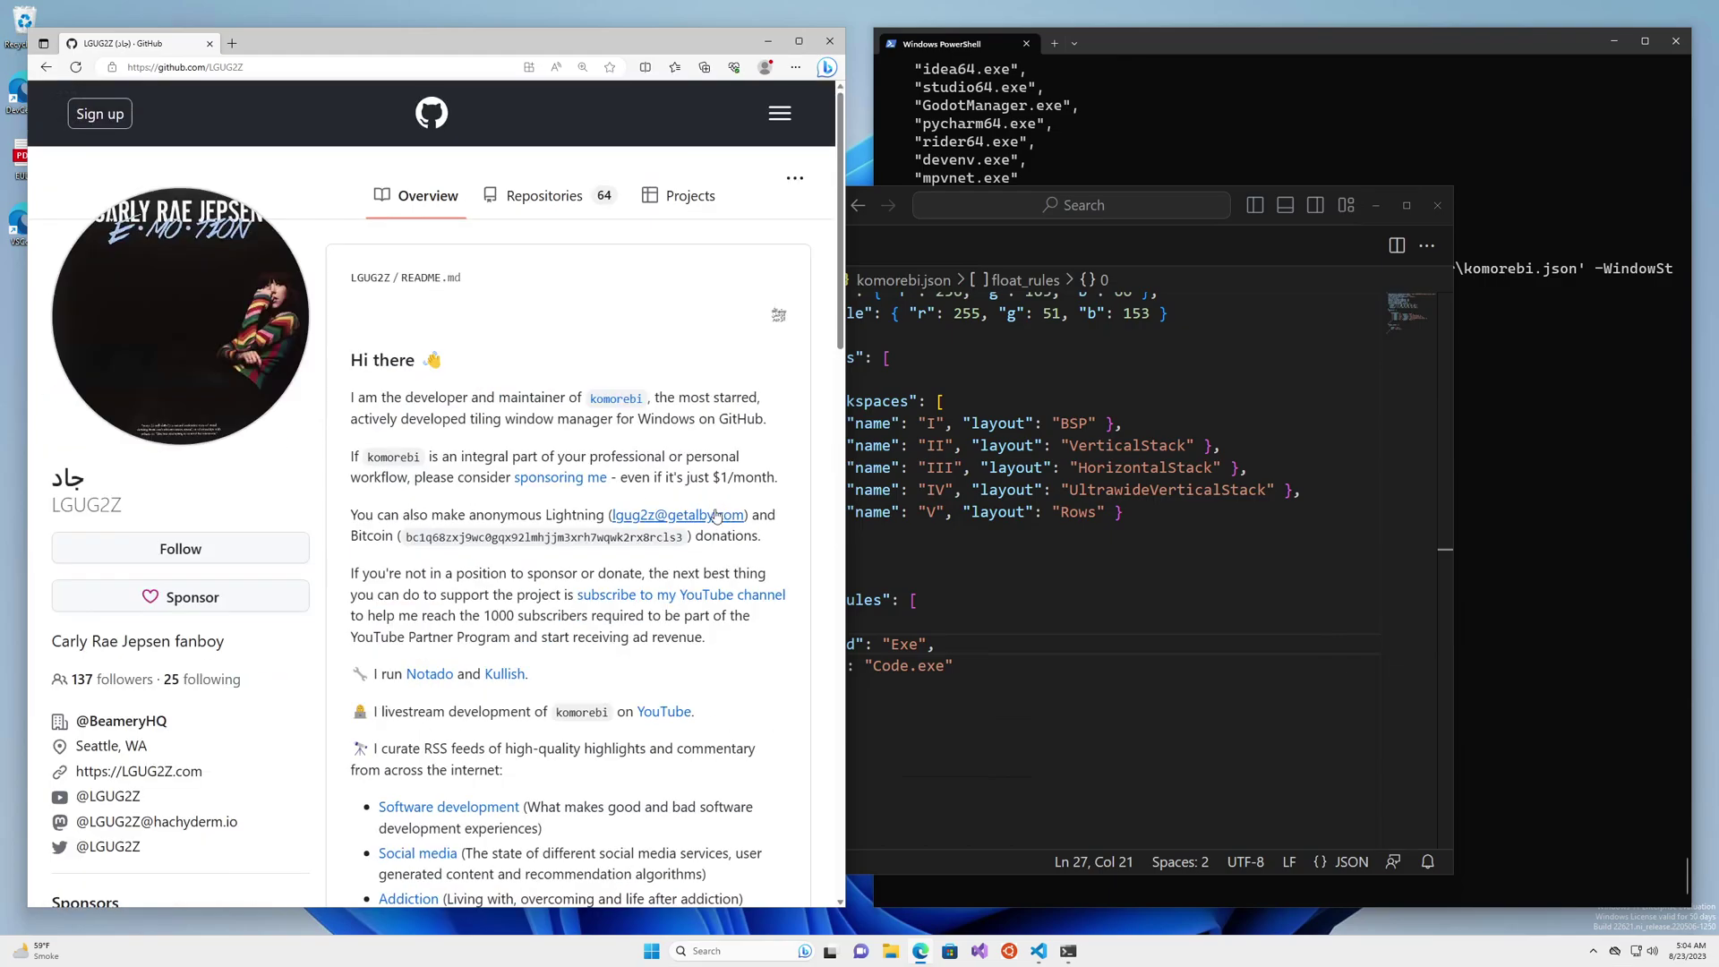
Step: Return to the komorebi repository and open the owner's Sponsors page
{"action": "left_click", "coordinate": [46, 66]}
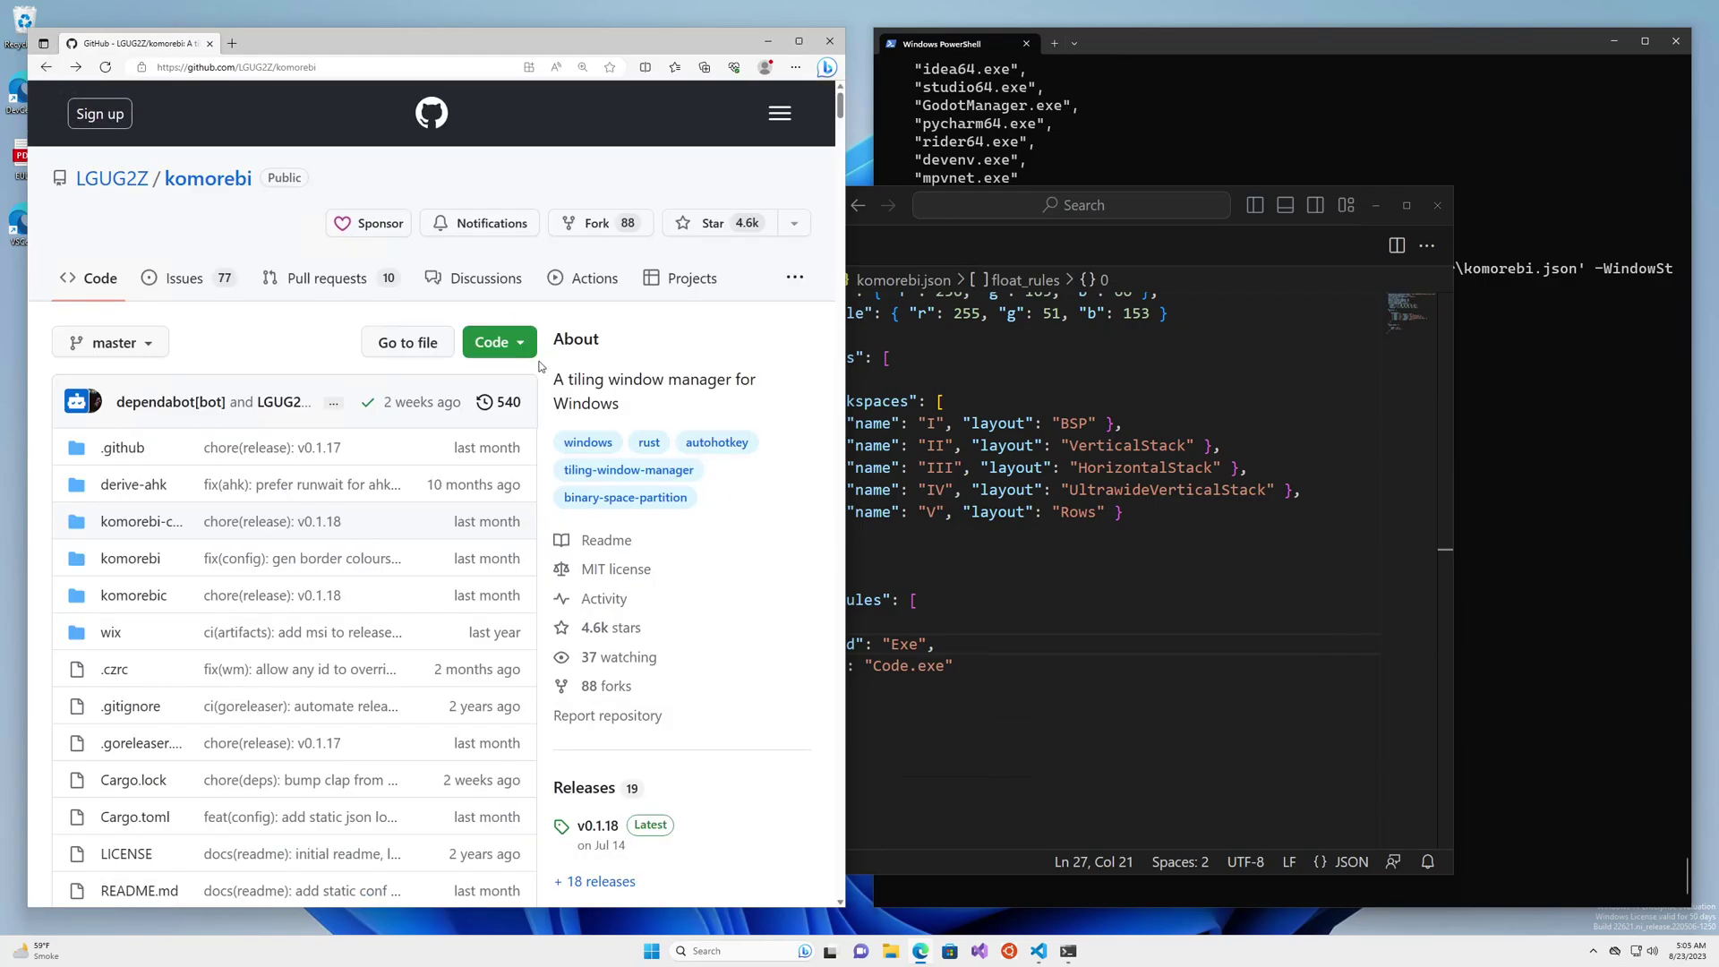
{"action": "left_click", "coordinate": [371, 229]}
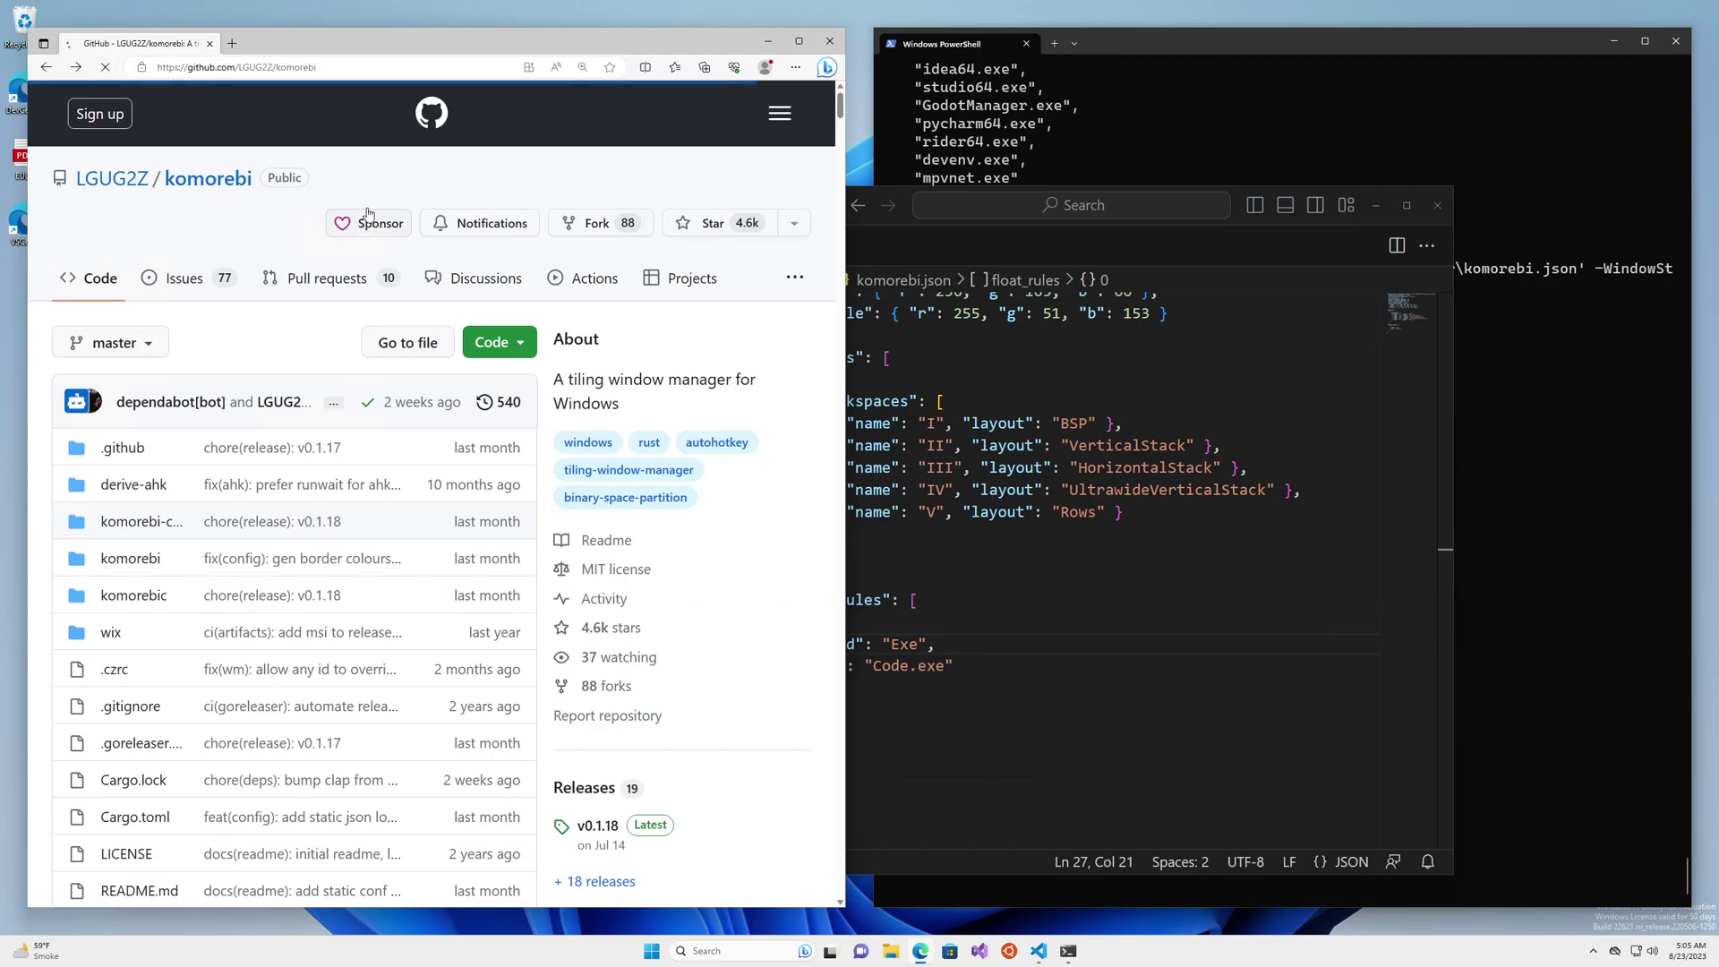
{"action": "scroll", "coordinate": [492, 483], "scroll_direction": "down", "scroll_amount": 7}
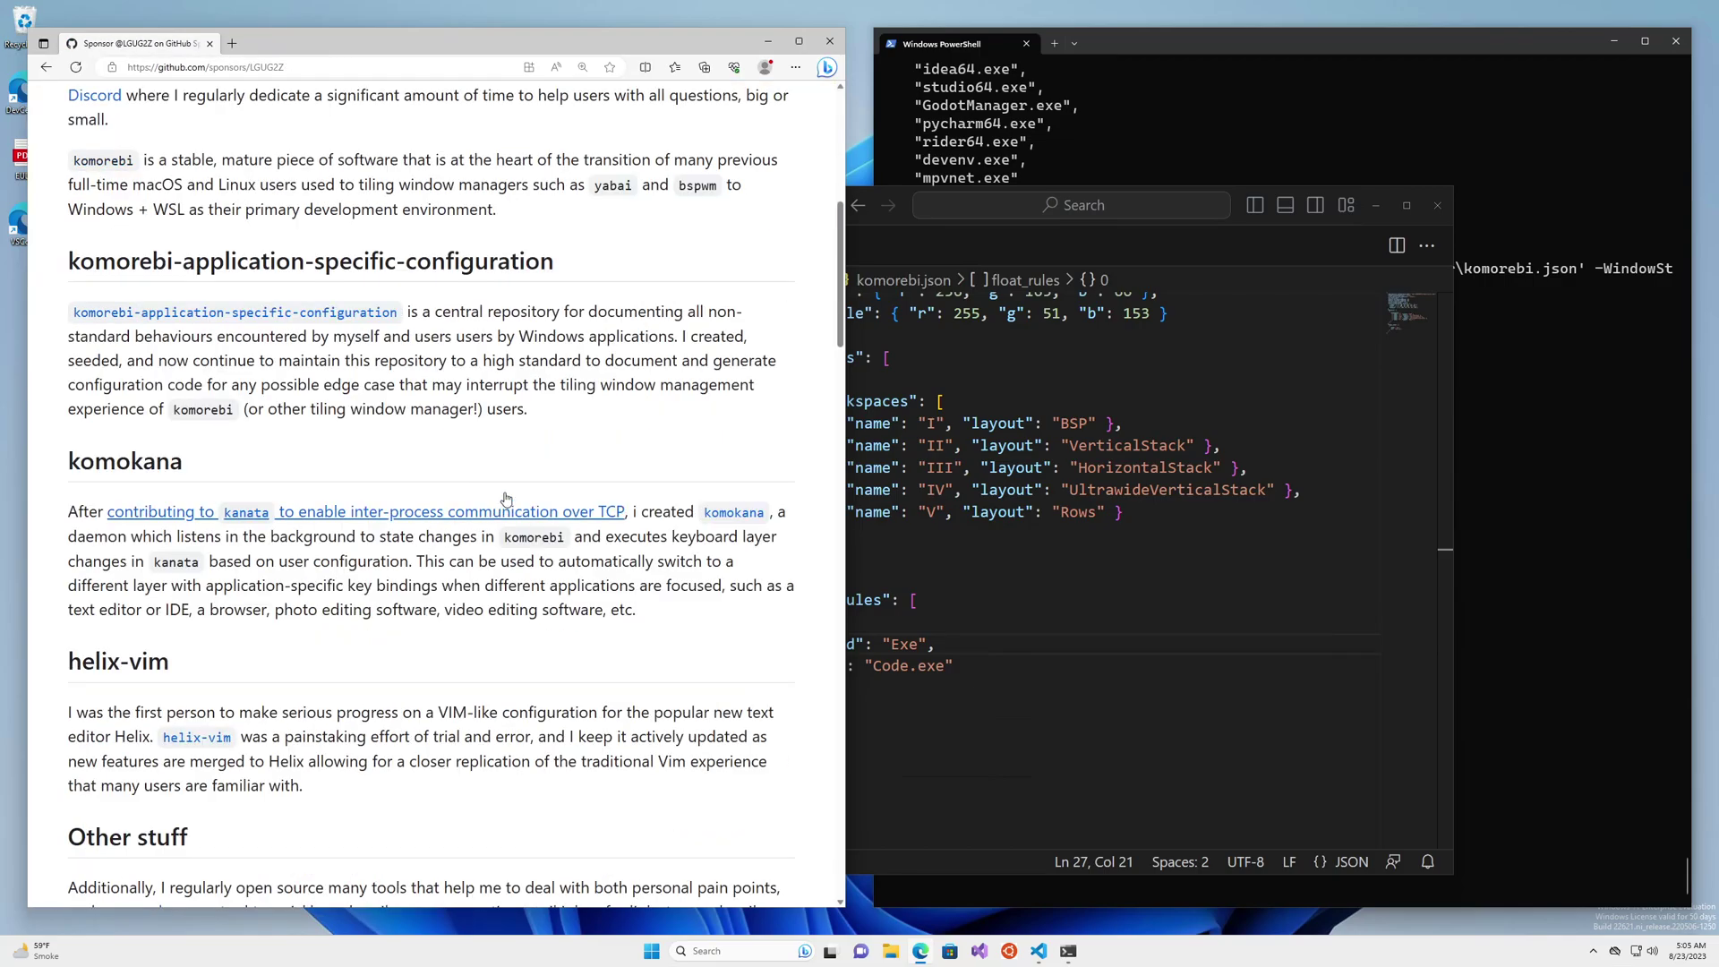
Step: Widen the browser window and make it fill the screen with Alt+Shift+F
{"action": "left_click_drag", "start_coordinate": [848, 247], "coordinate": [1241, 247]}
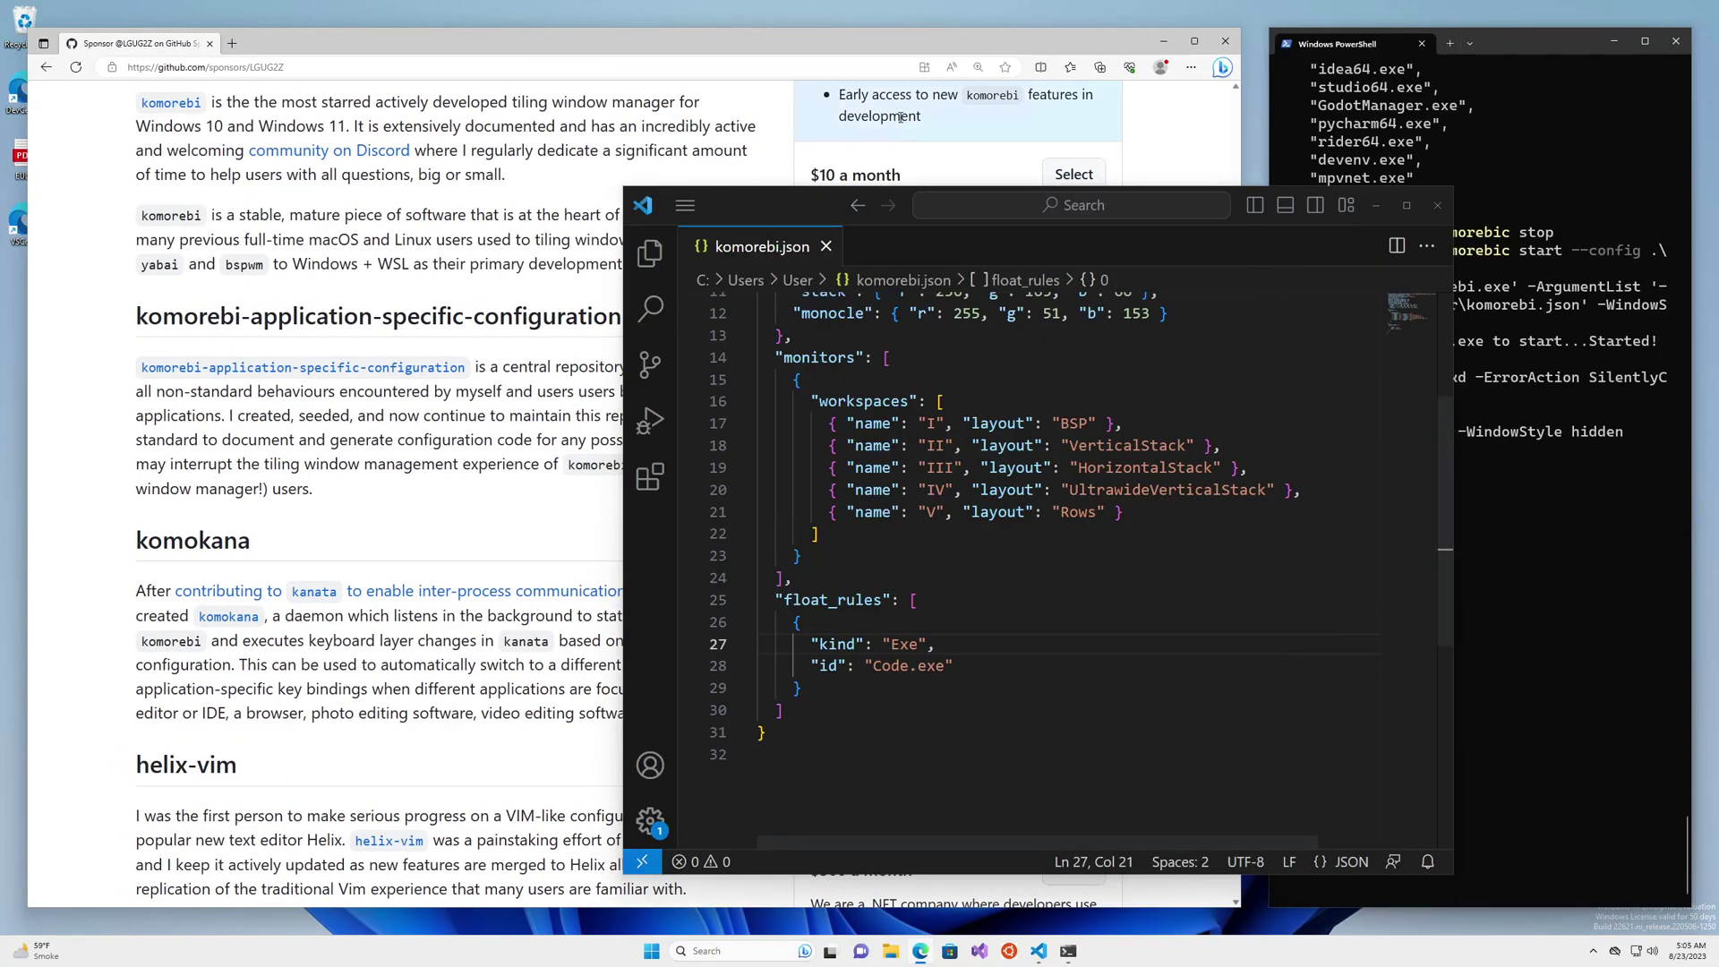
{"action": "left_click", "coordinate": [666, 373]}
{"action": "scroll", "coordinate": [666, 374], "scroll_direction": "up", "scroll_amount": 7}
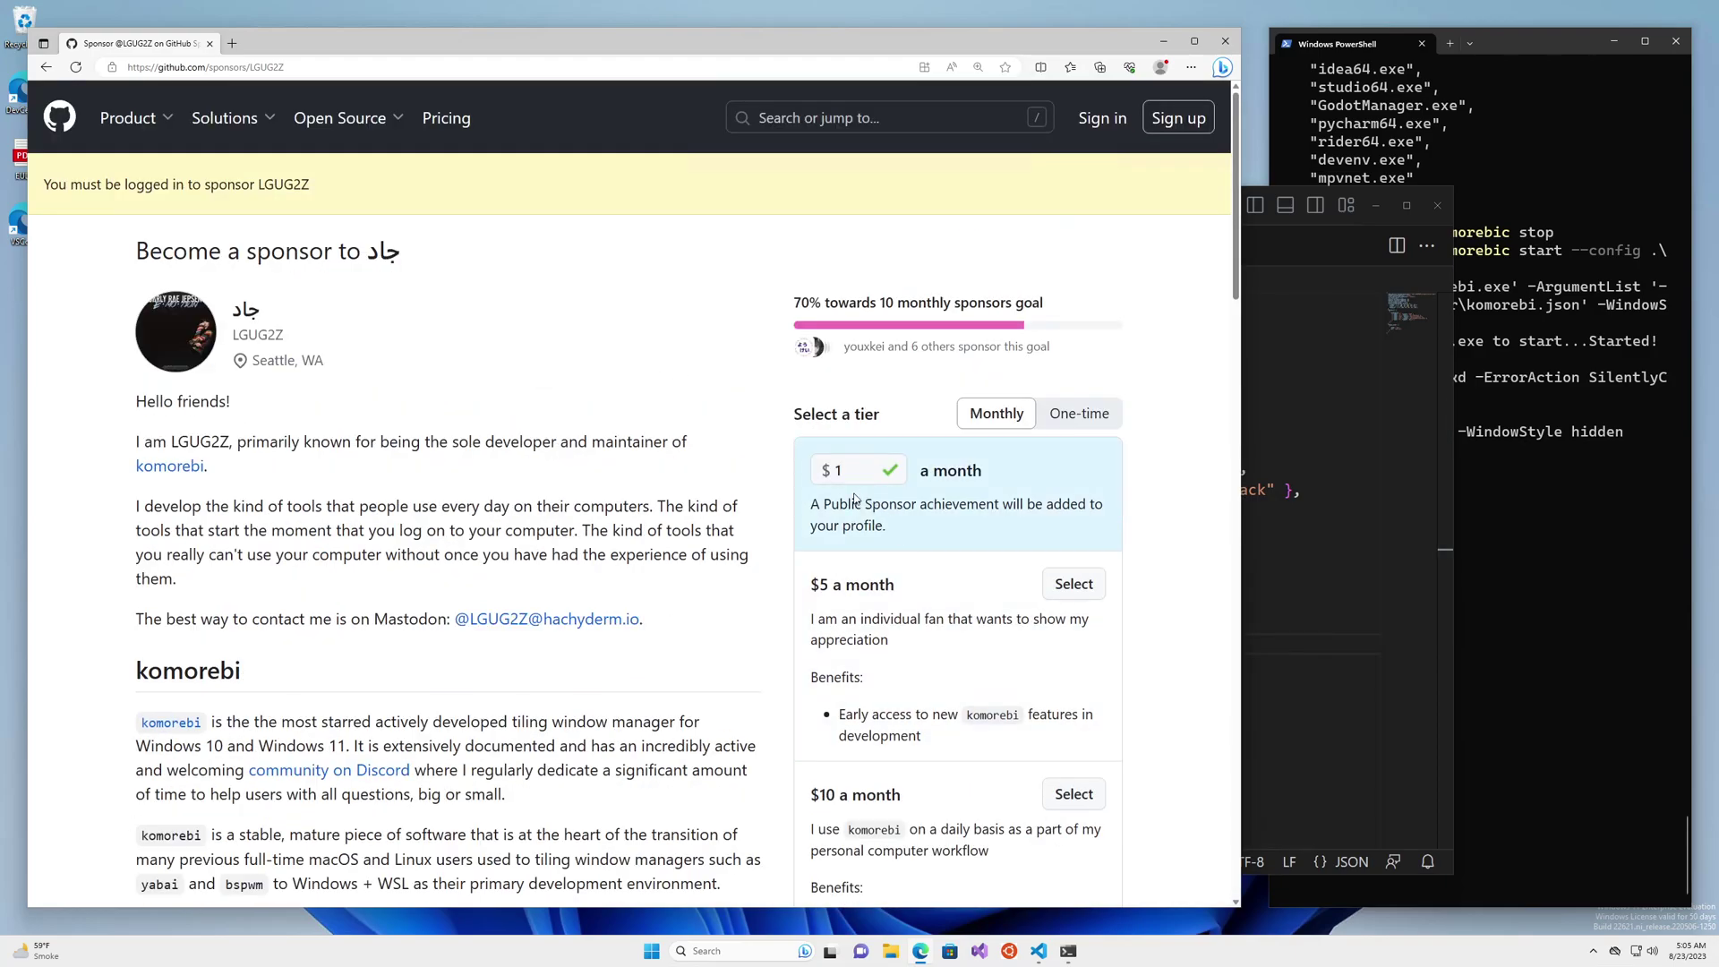
{"action": "key", "text": "alt+shift+f"}
Step: Open the owner's profile from the repo, visit his YouTube channel, then return and scroll
{"action": "mouse_move", "coordinate": [349, 121]}
{"action": "left_click", "coordinate": [387, 466]}
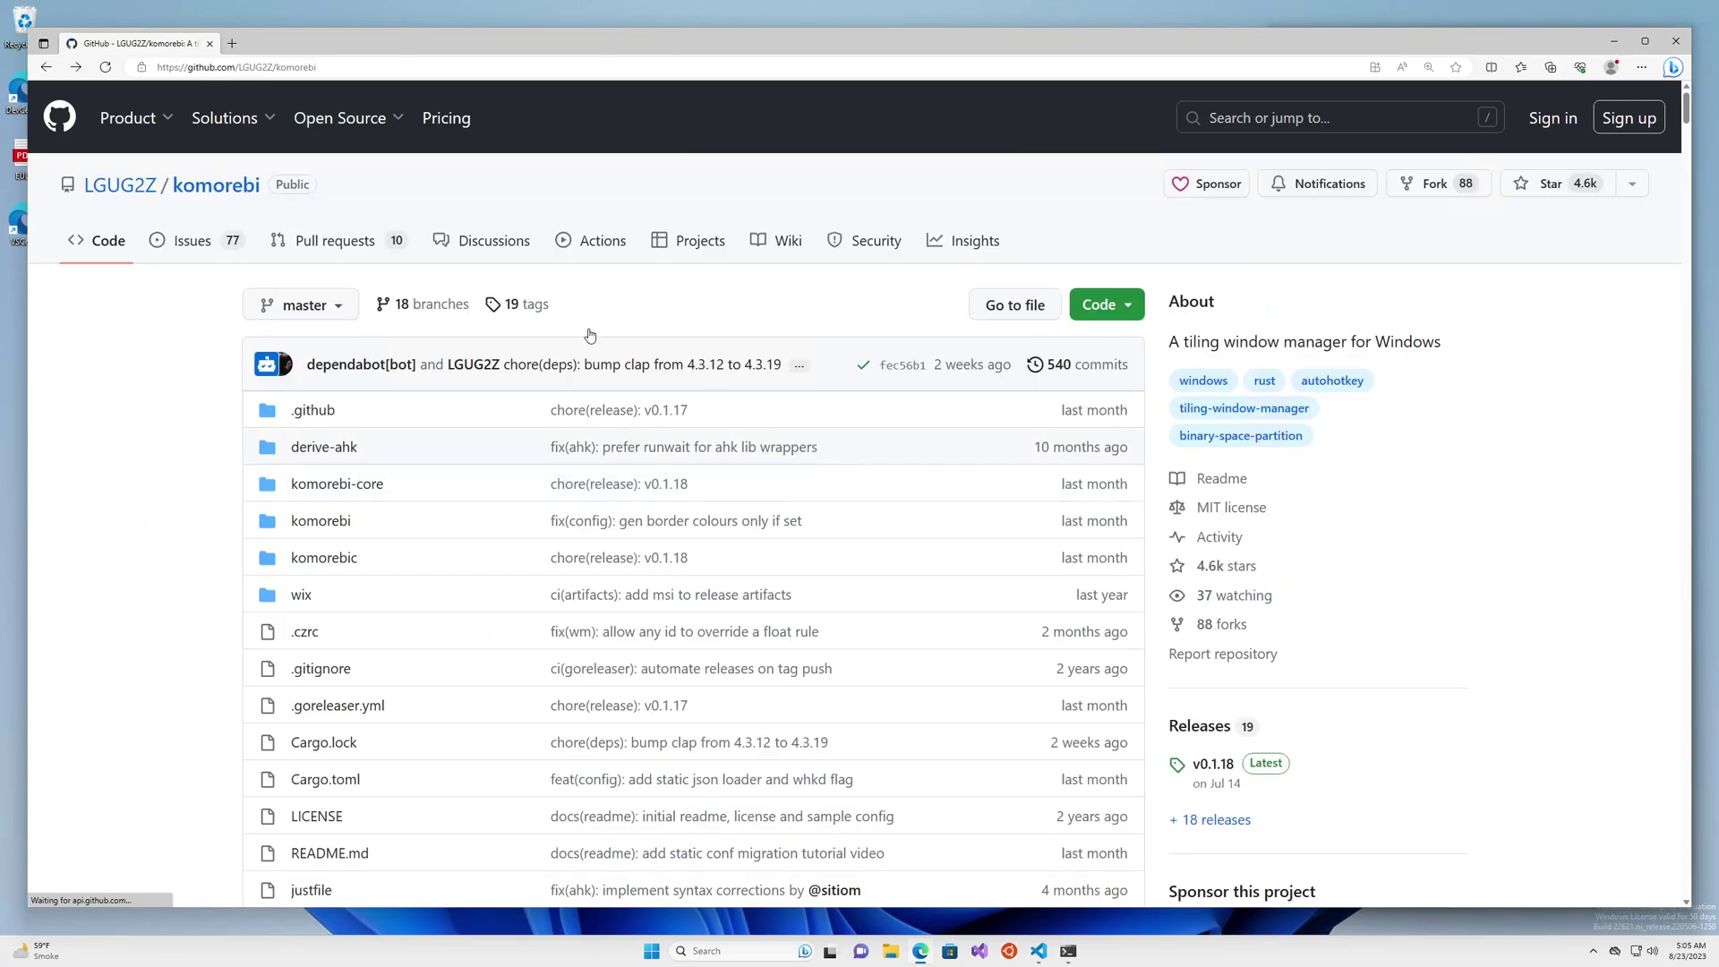
{"action": "left_click", "coordinate": [120, 185]}
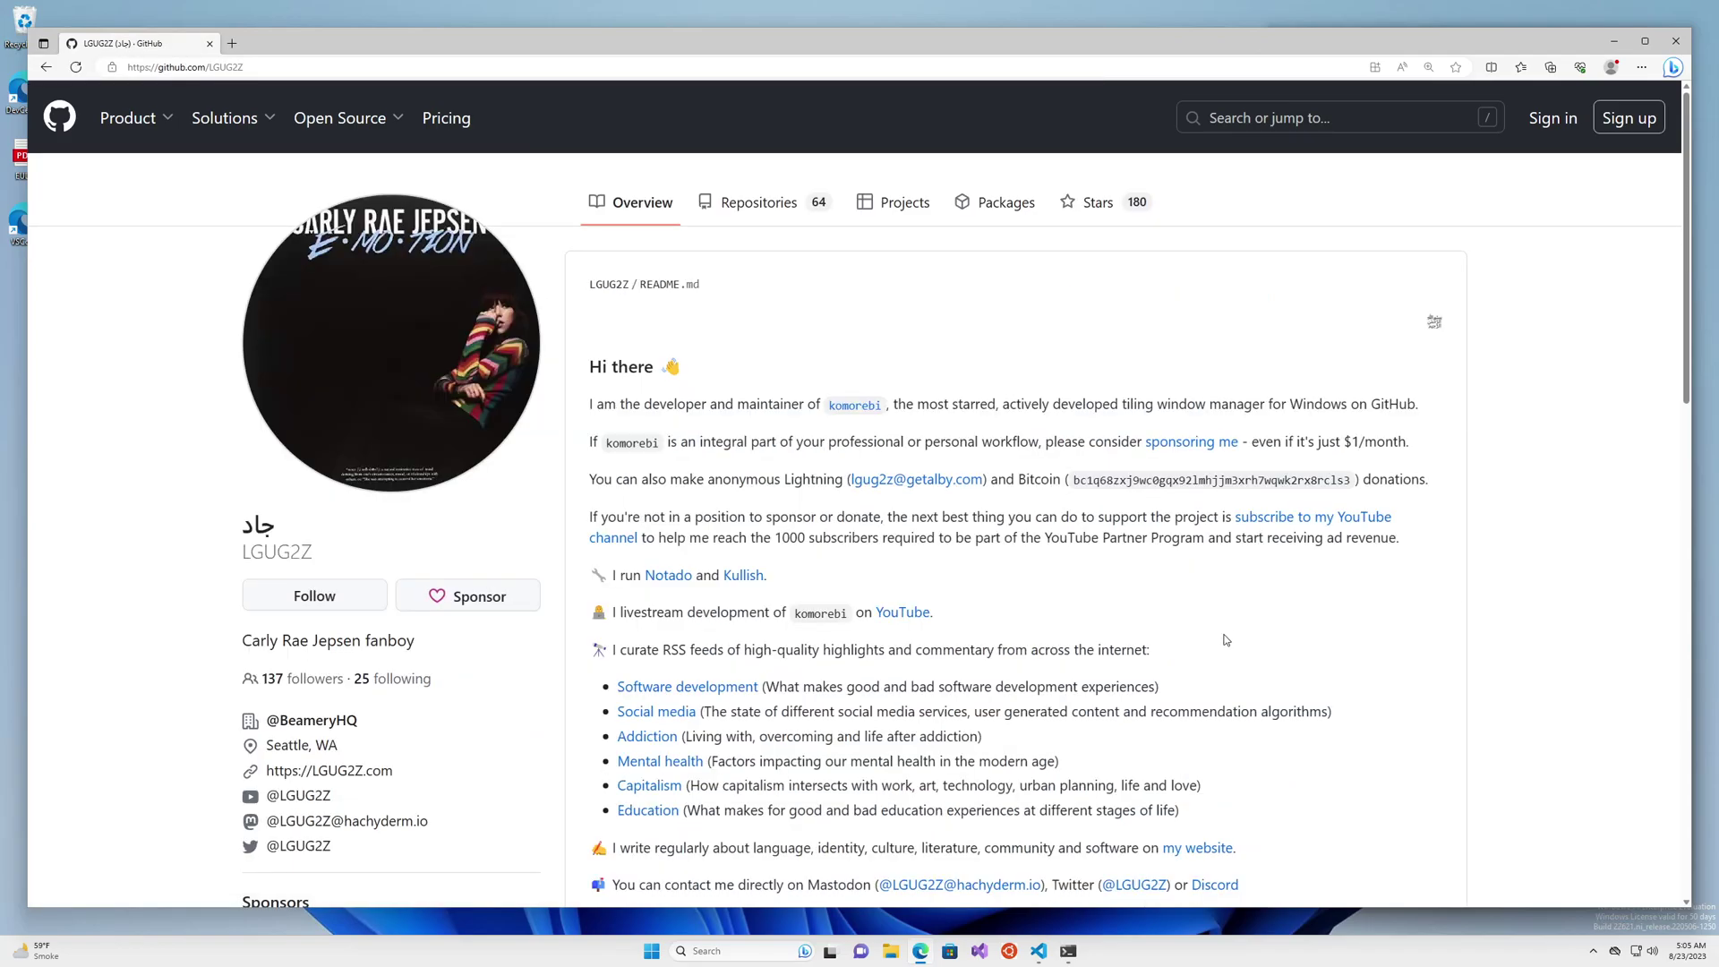
{"action": "left_click", "coordinate": [927, 618]}
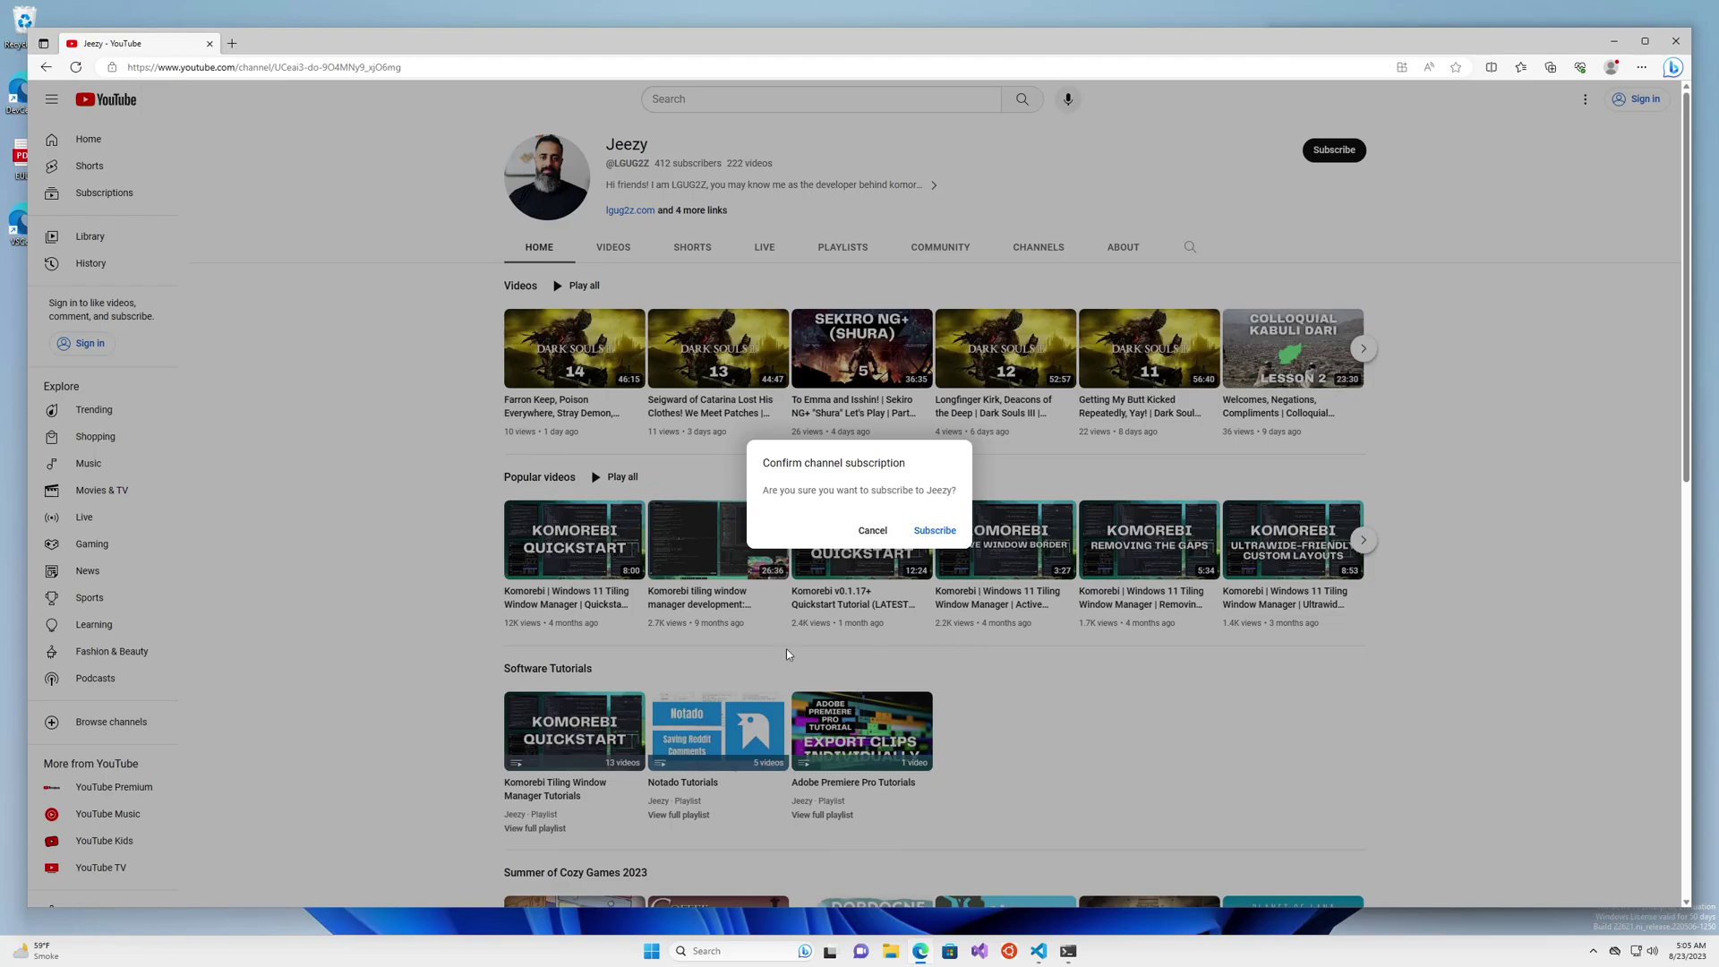
{"action": "key", "text": "alt+Left"}
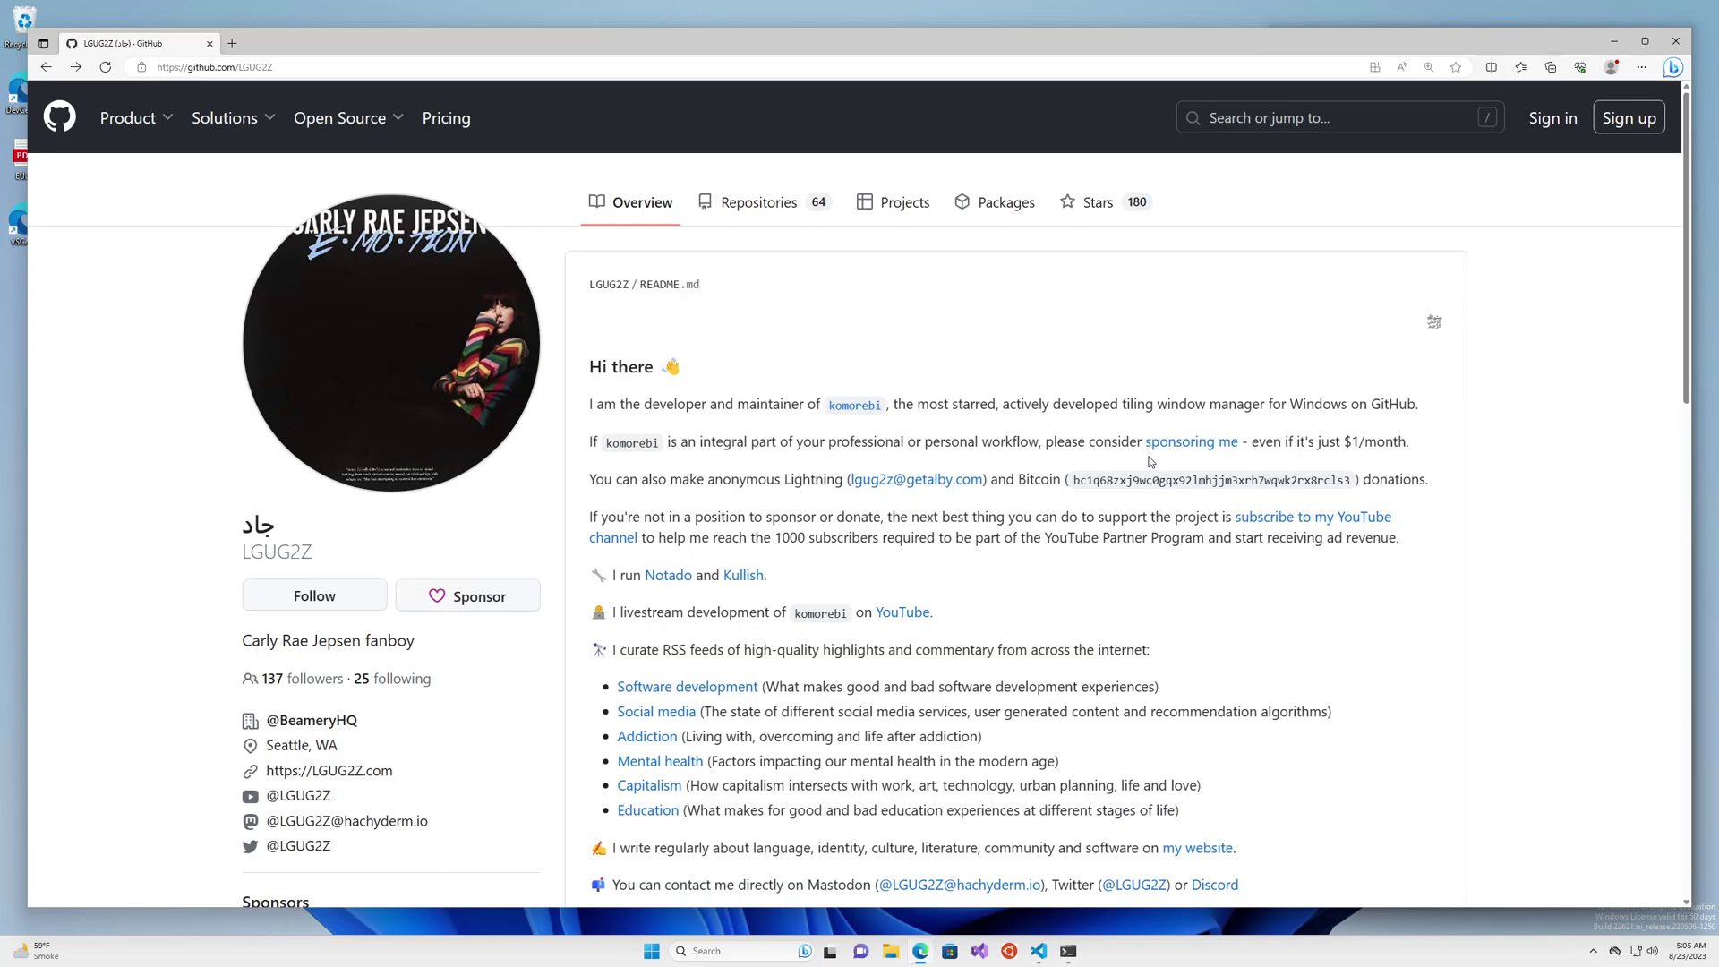
{"action": "scroll", "coordinate": [1164, 457], "scroll_direction": "down", "scroll_amount": 1}
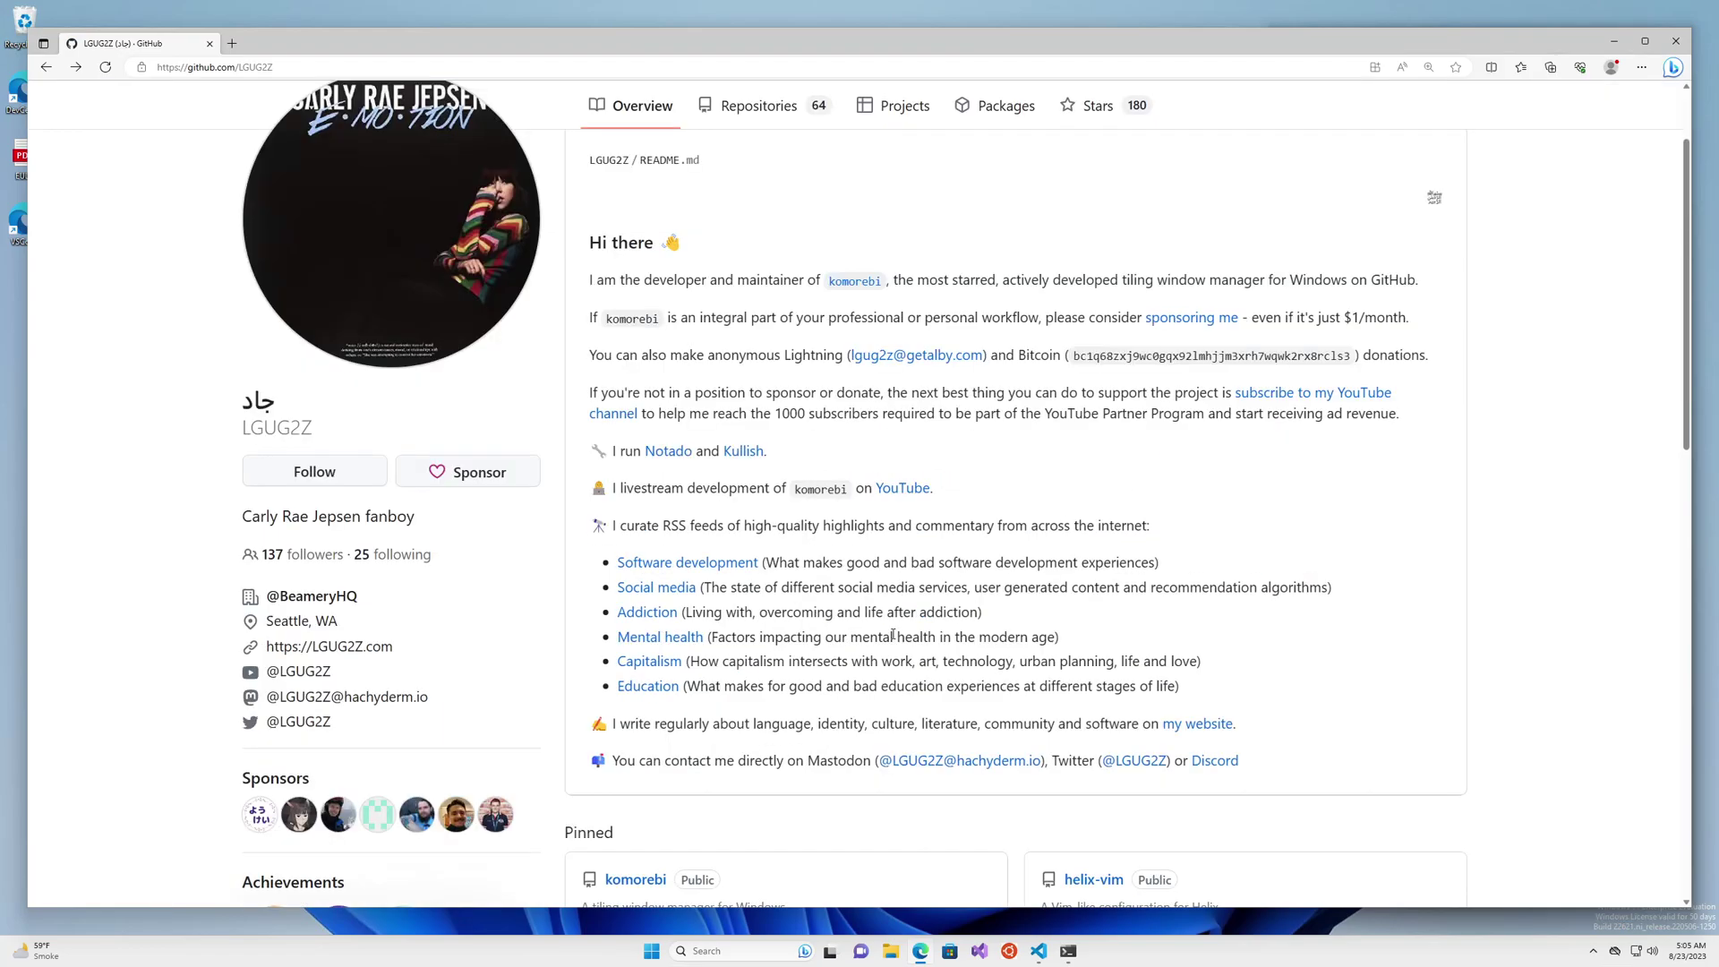